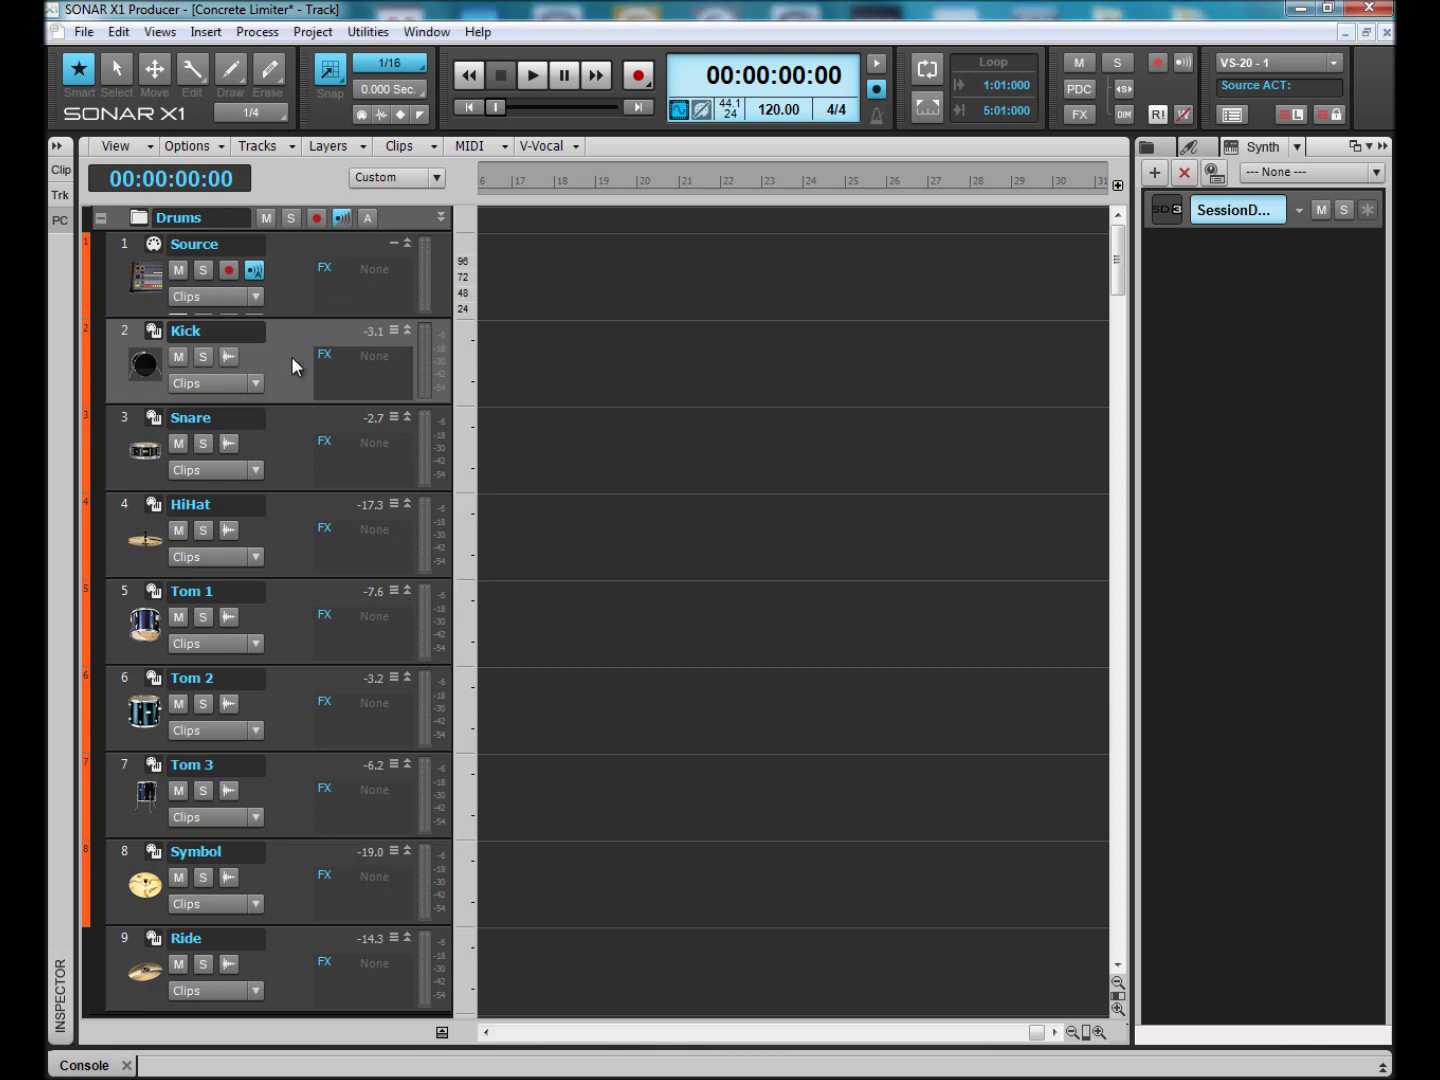
Expand the Inspector and insert a Concrete Limiter module into the Kick track's ProChannel.
click(58, 146)
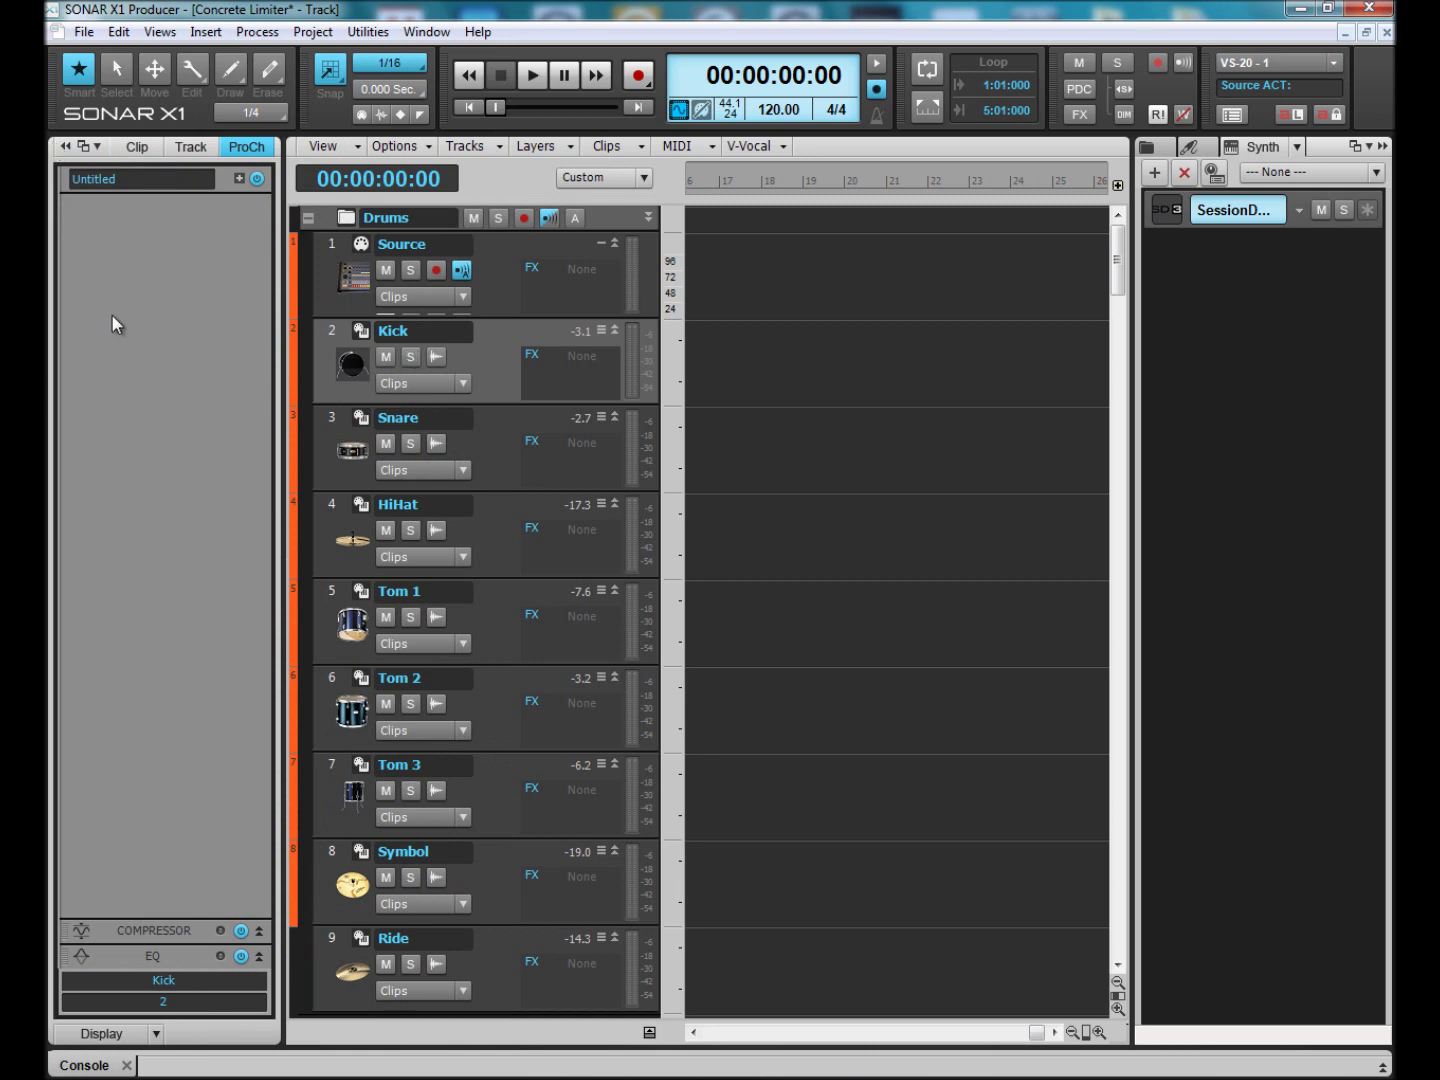
right_click(149, 265)
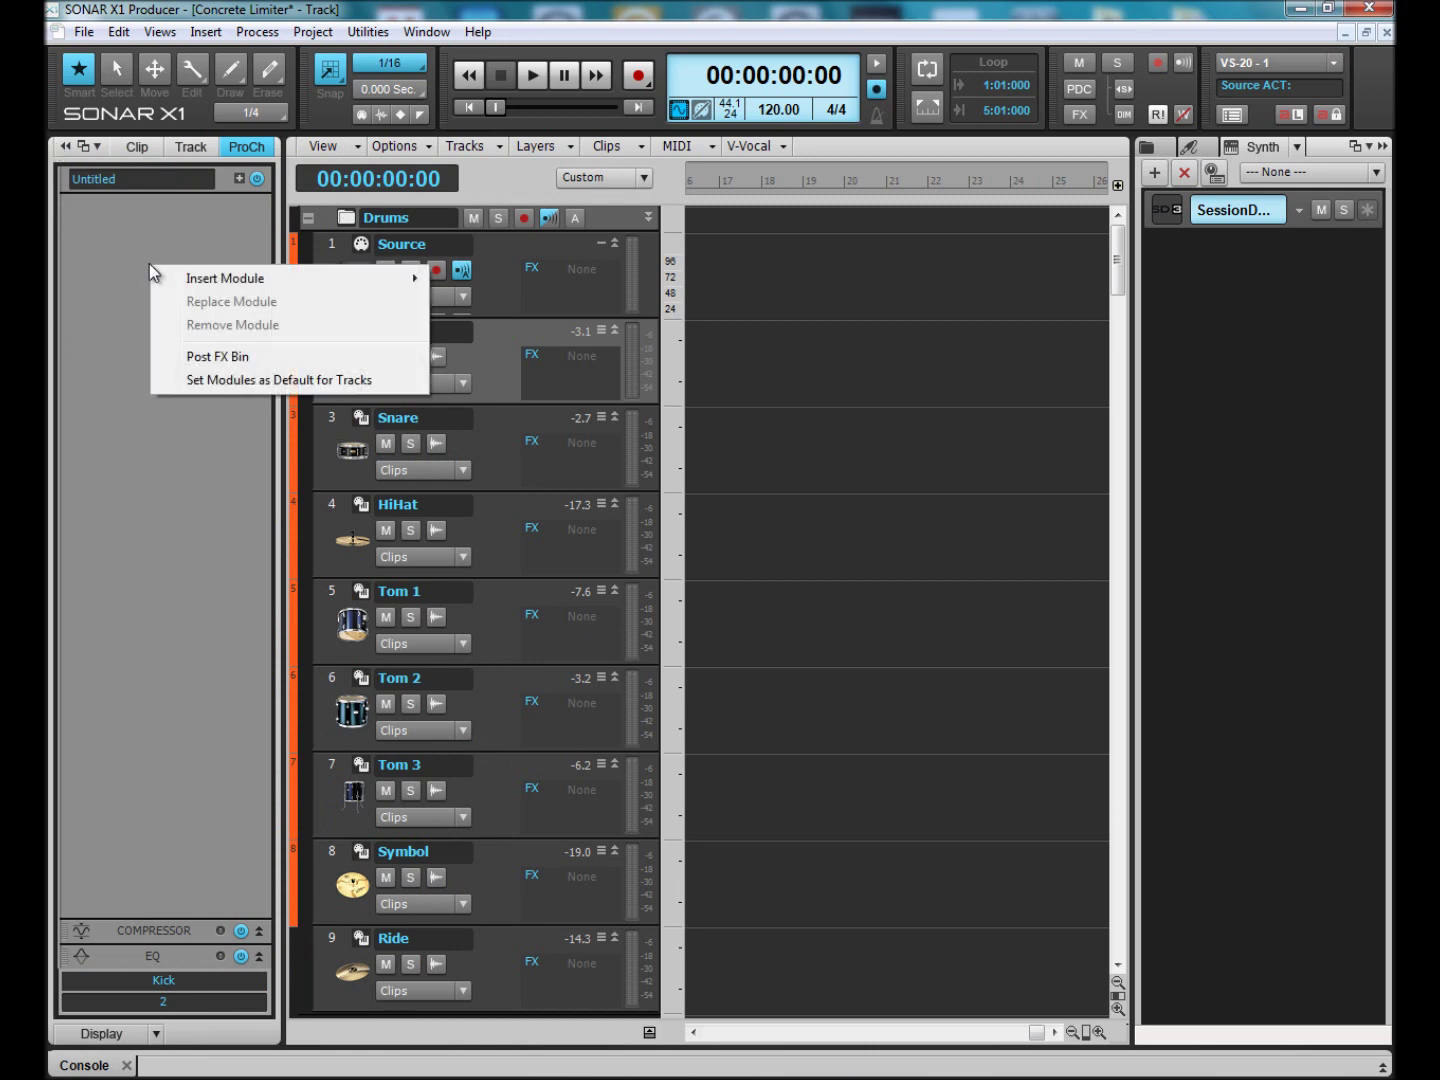
mouse_move(272, 284)
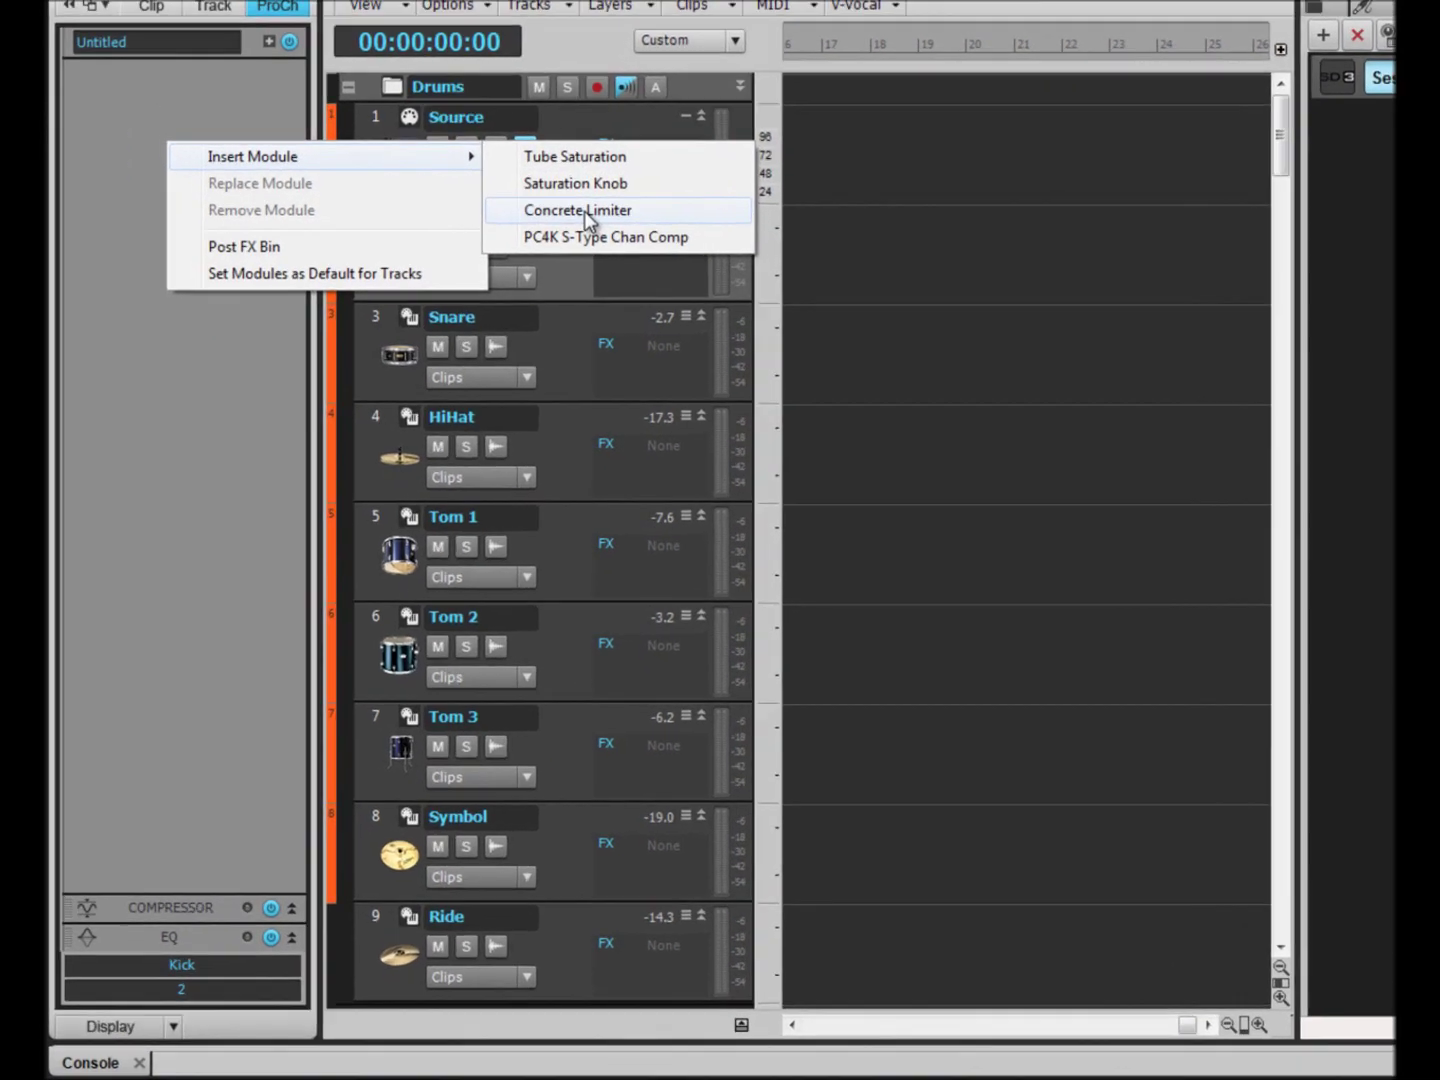
click(508, 325)
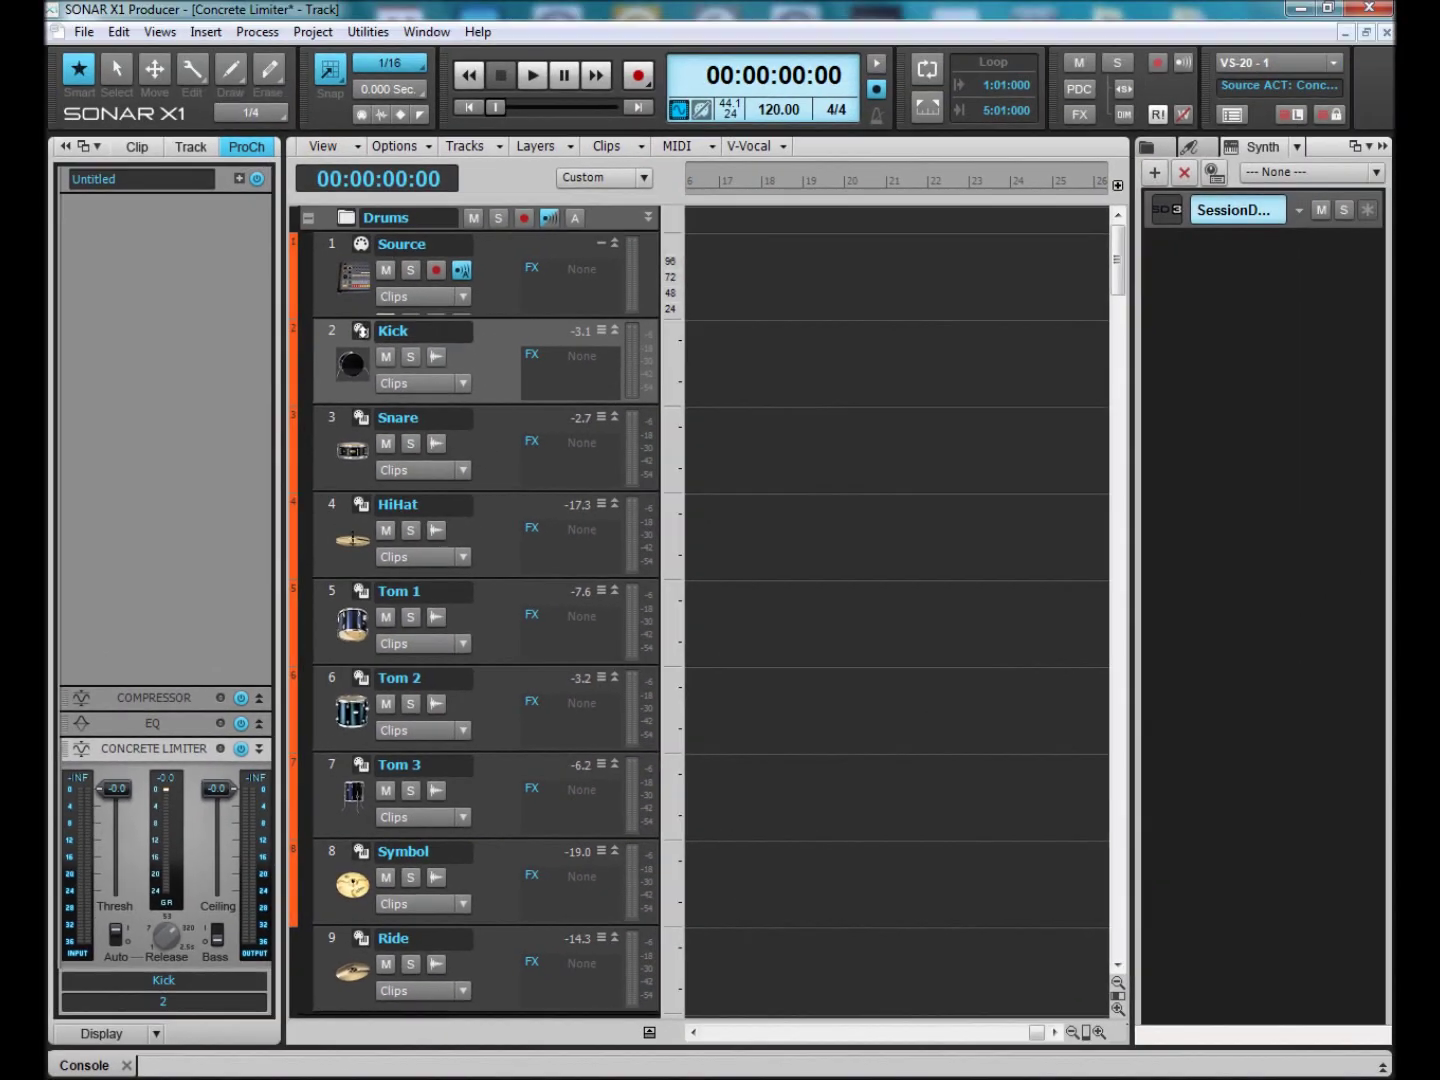
Open Session Drummer 3 from the Kick track, start its drum pattern playing and close the instrument window.
click(363, 330)
drag(683, 172, 739, 231)
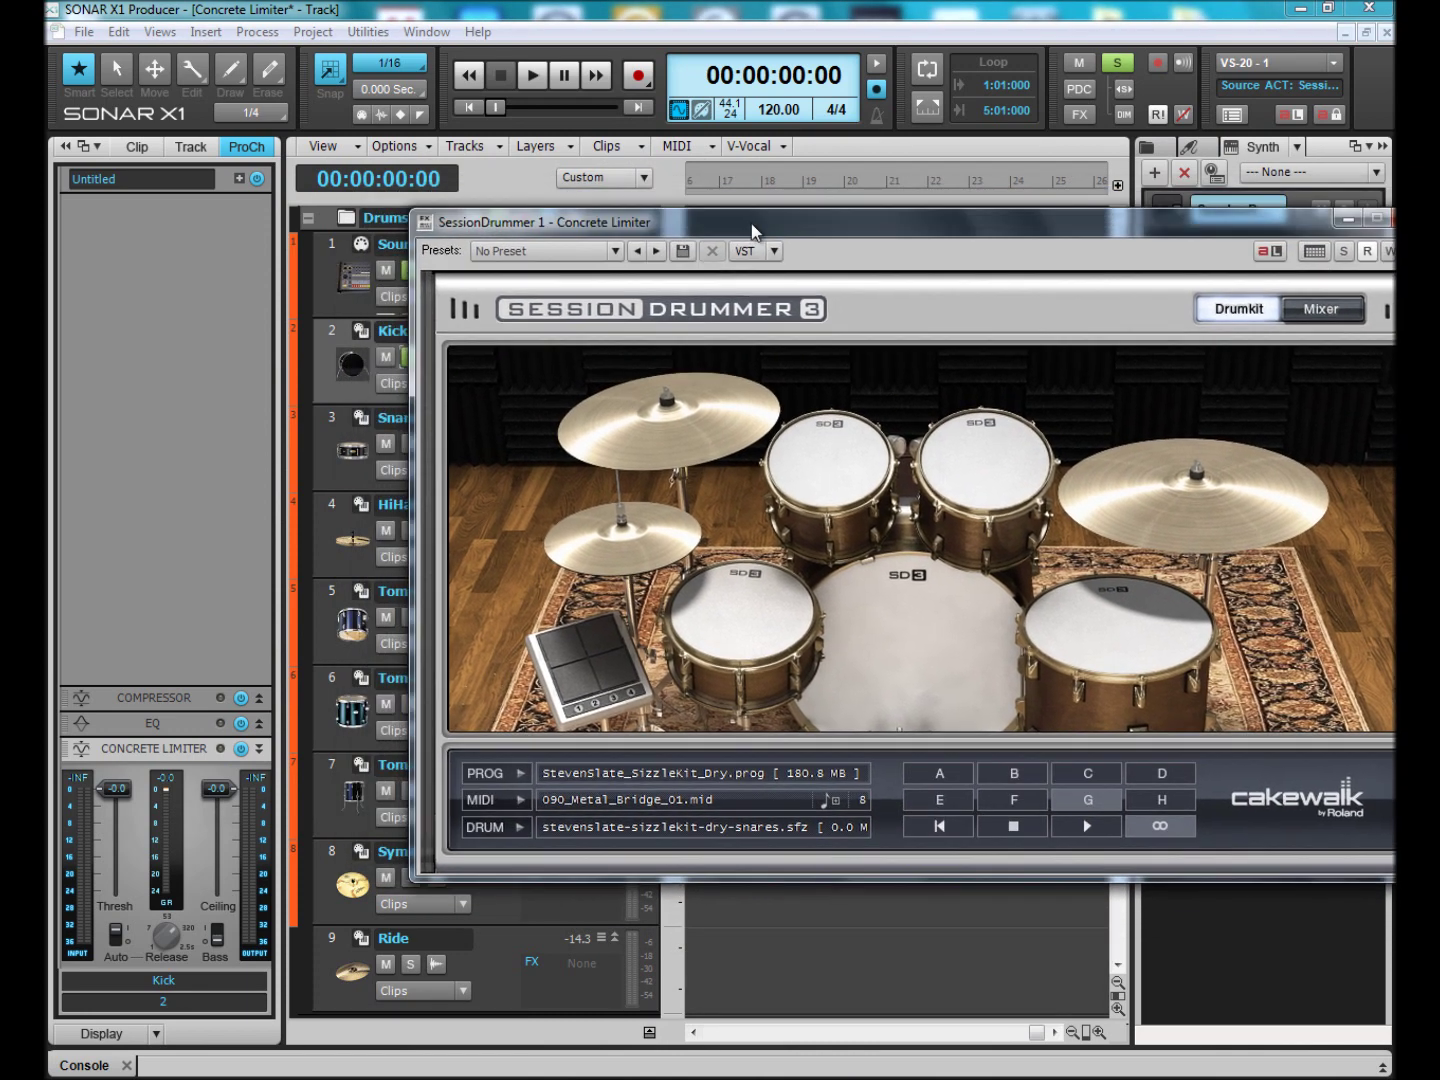
click(1088, 825)
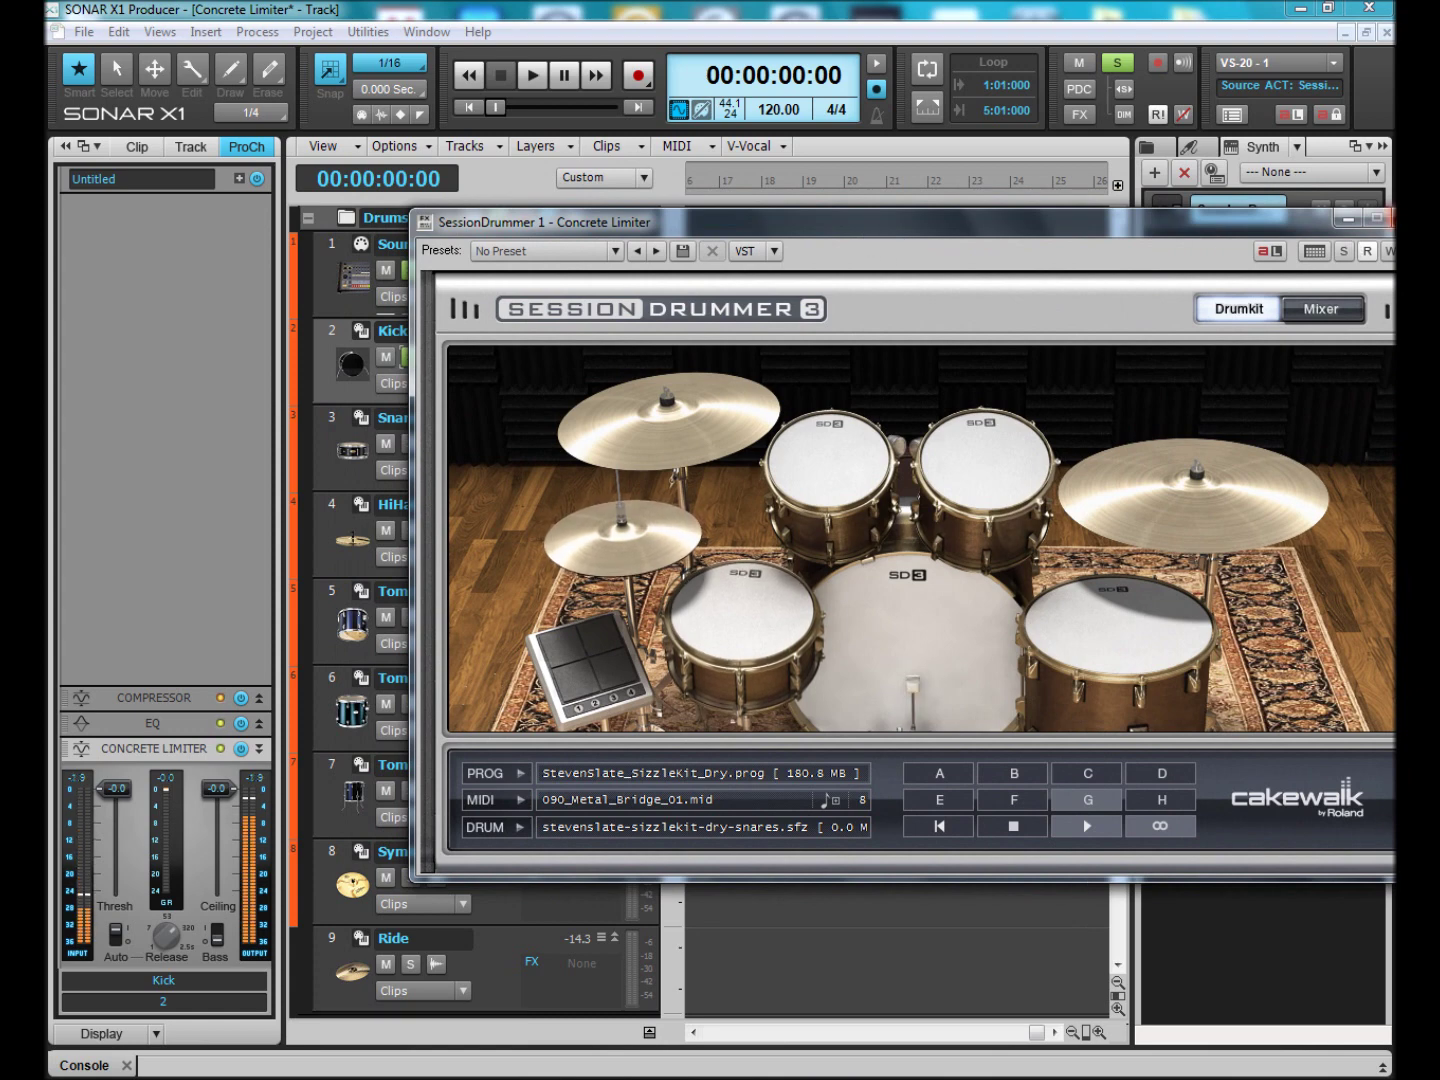
click(1414, 217)
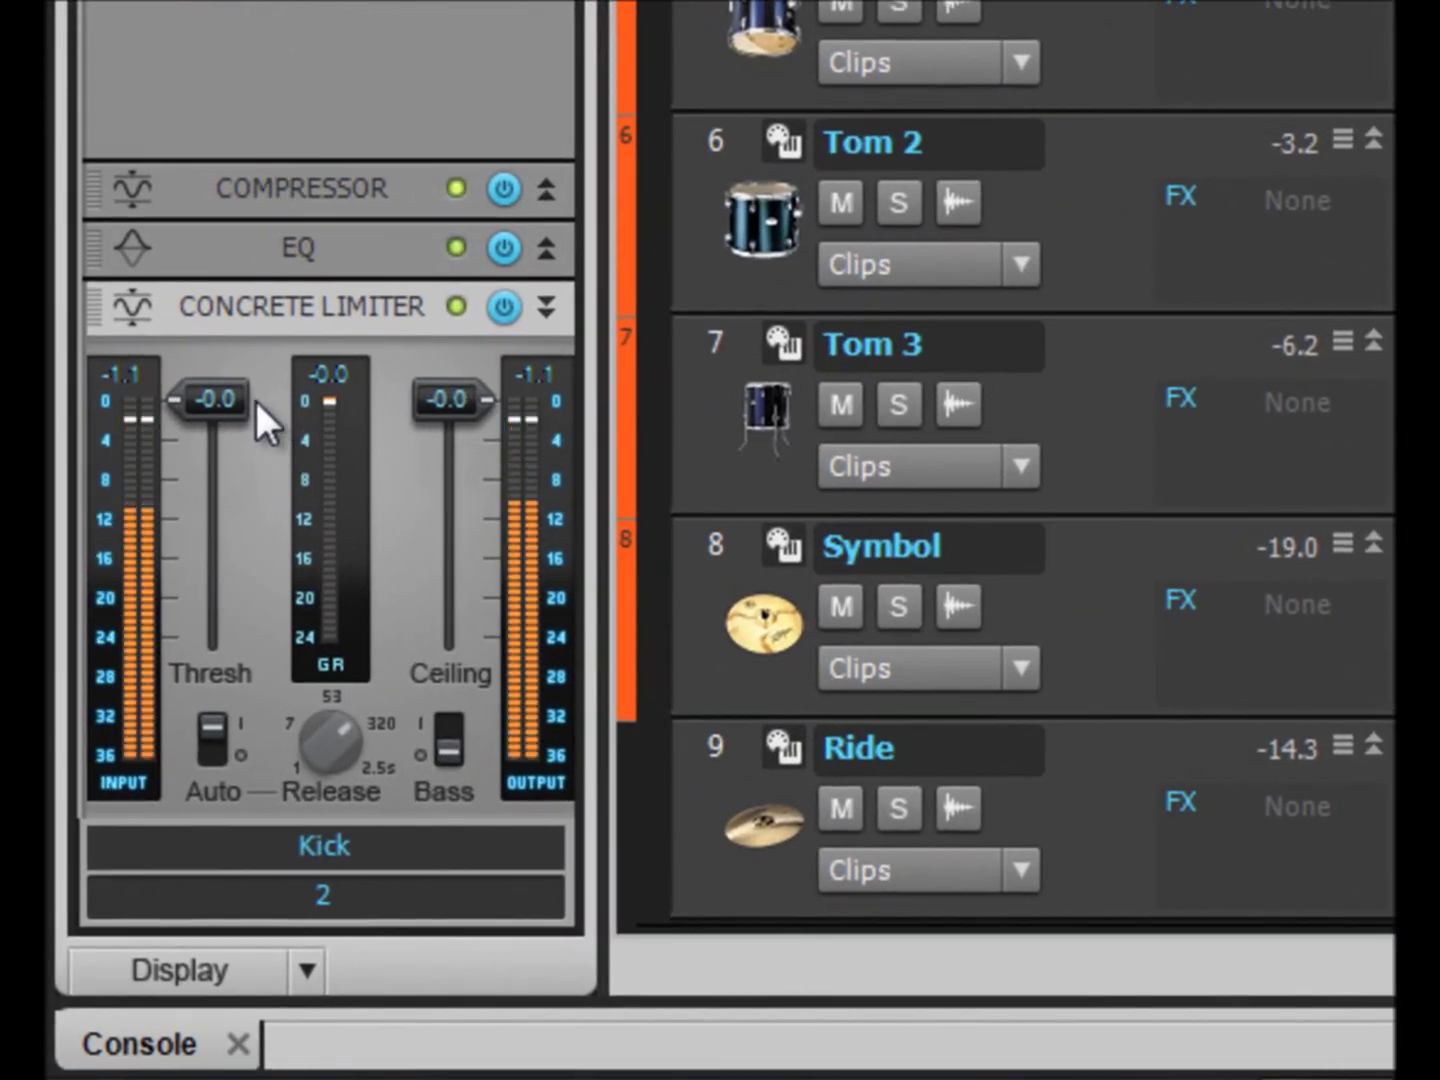
Set the Concrete Limiter's threshold to -5.3 dB and ceiling to -1.6 dB, comparing the sound with the limiter briefly bypassed.
mouse_move(256, 400)
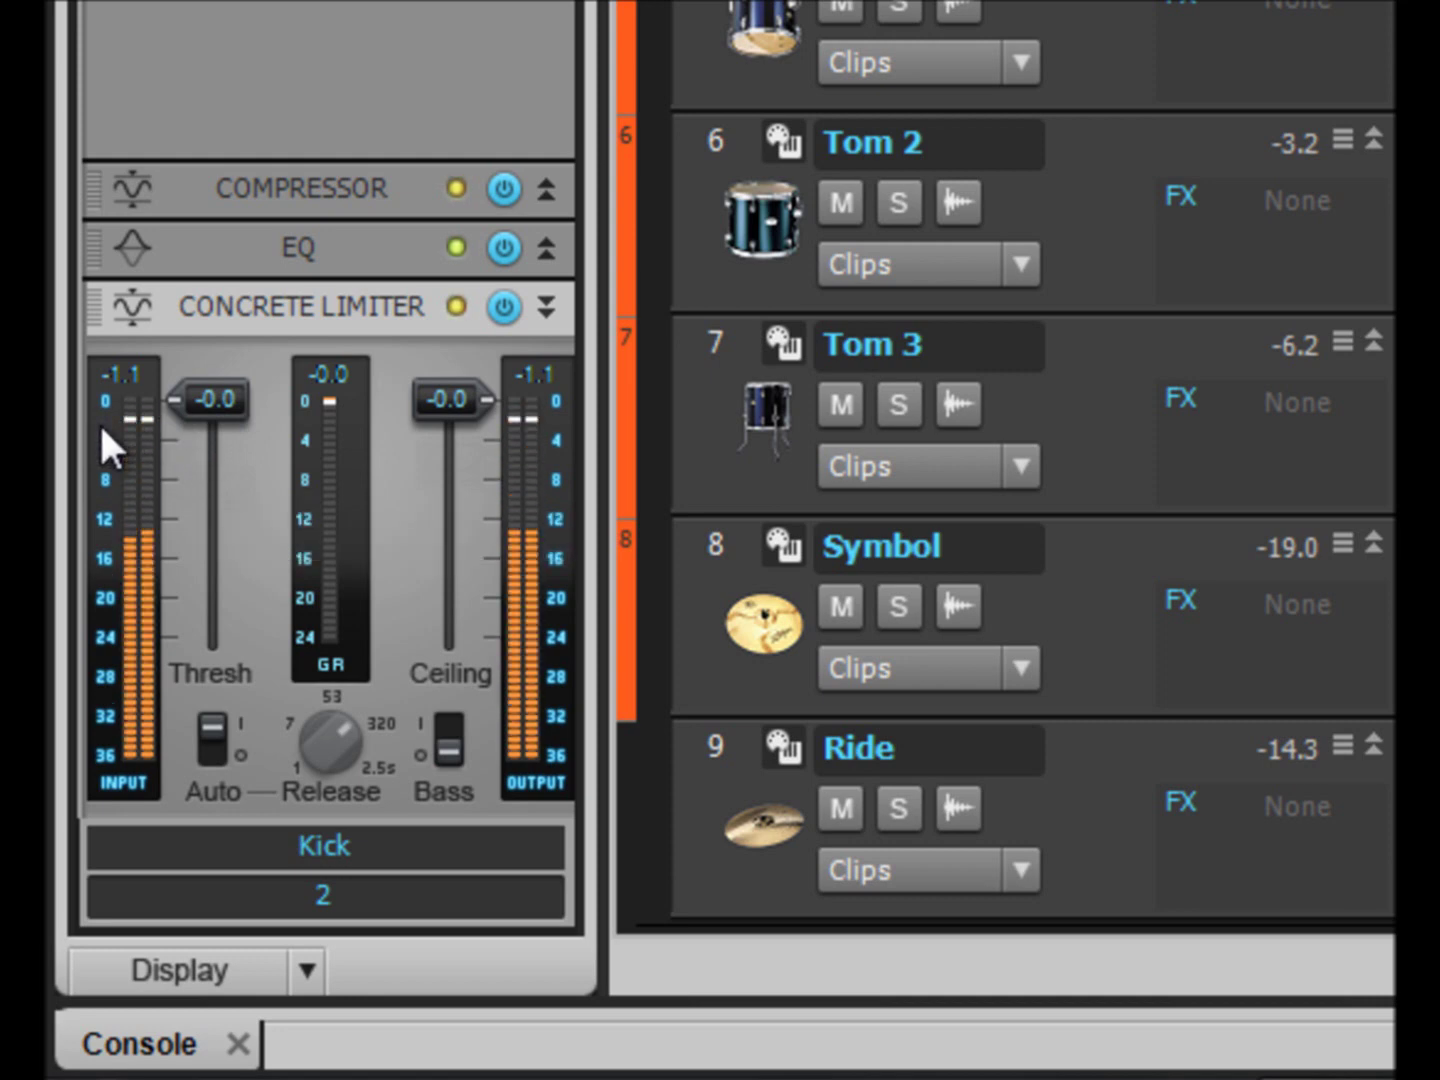
mouse_move(211, 404)
mouse_down()
mouse_move(211, 484)
mouse_move(211, 414)
mouse_up()
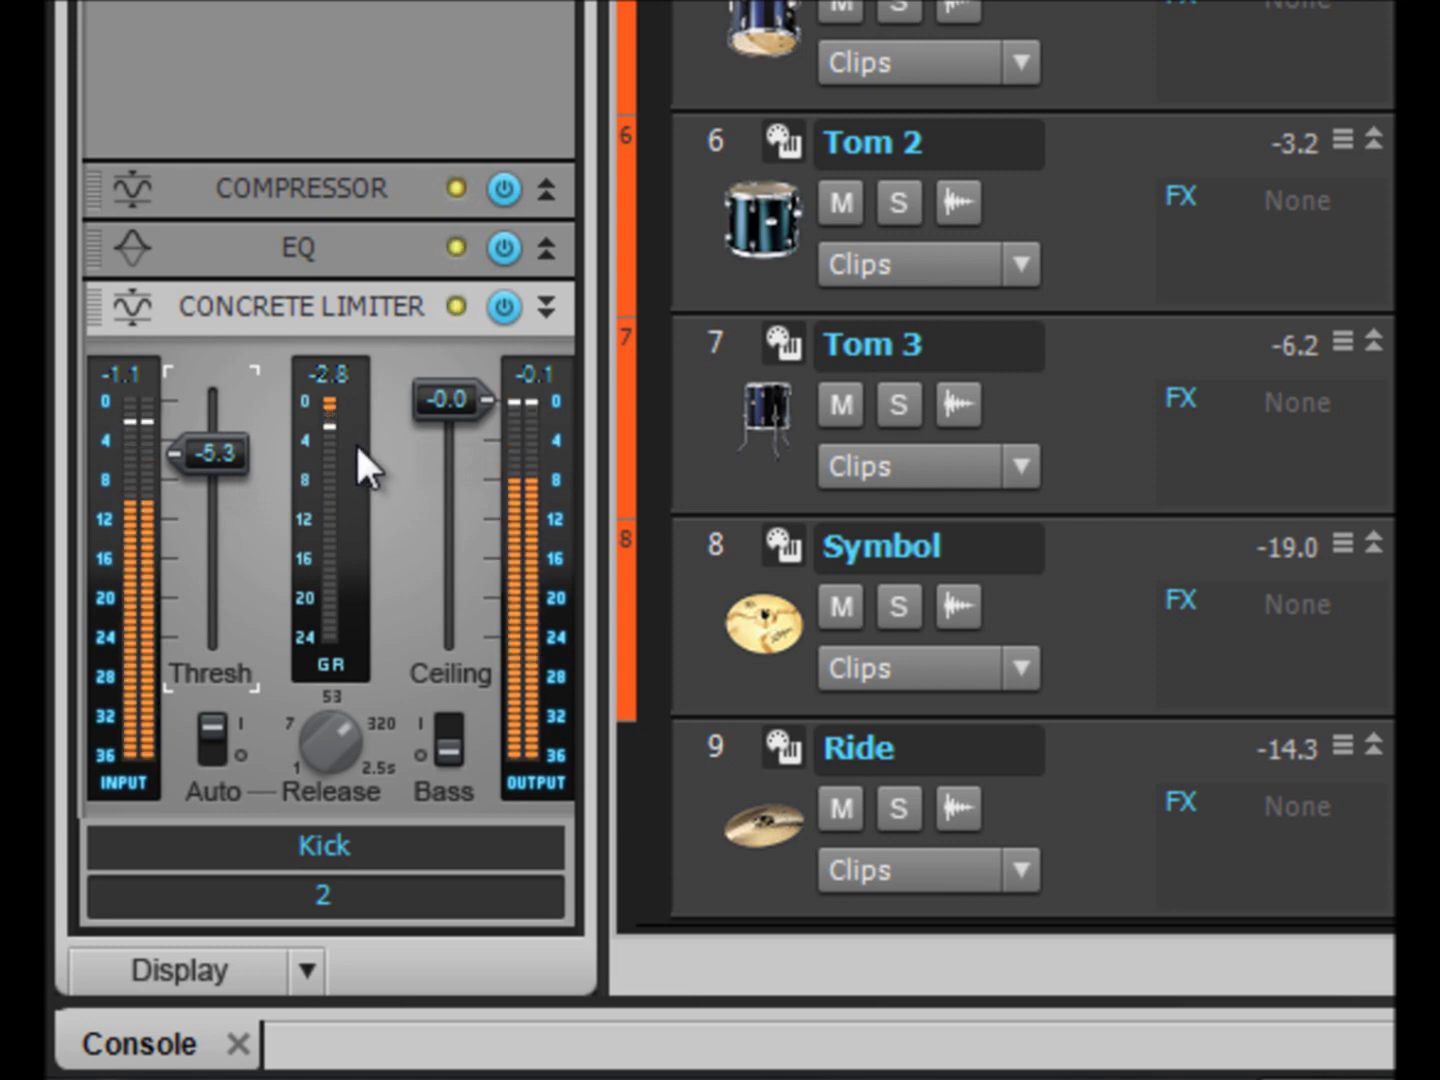
drag(441, 389, 449, 459)
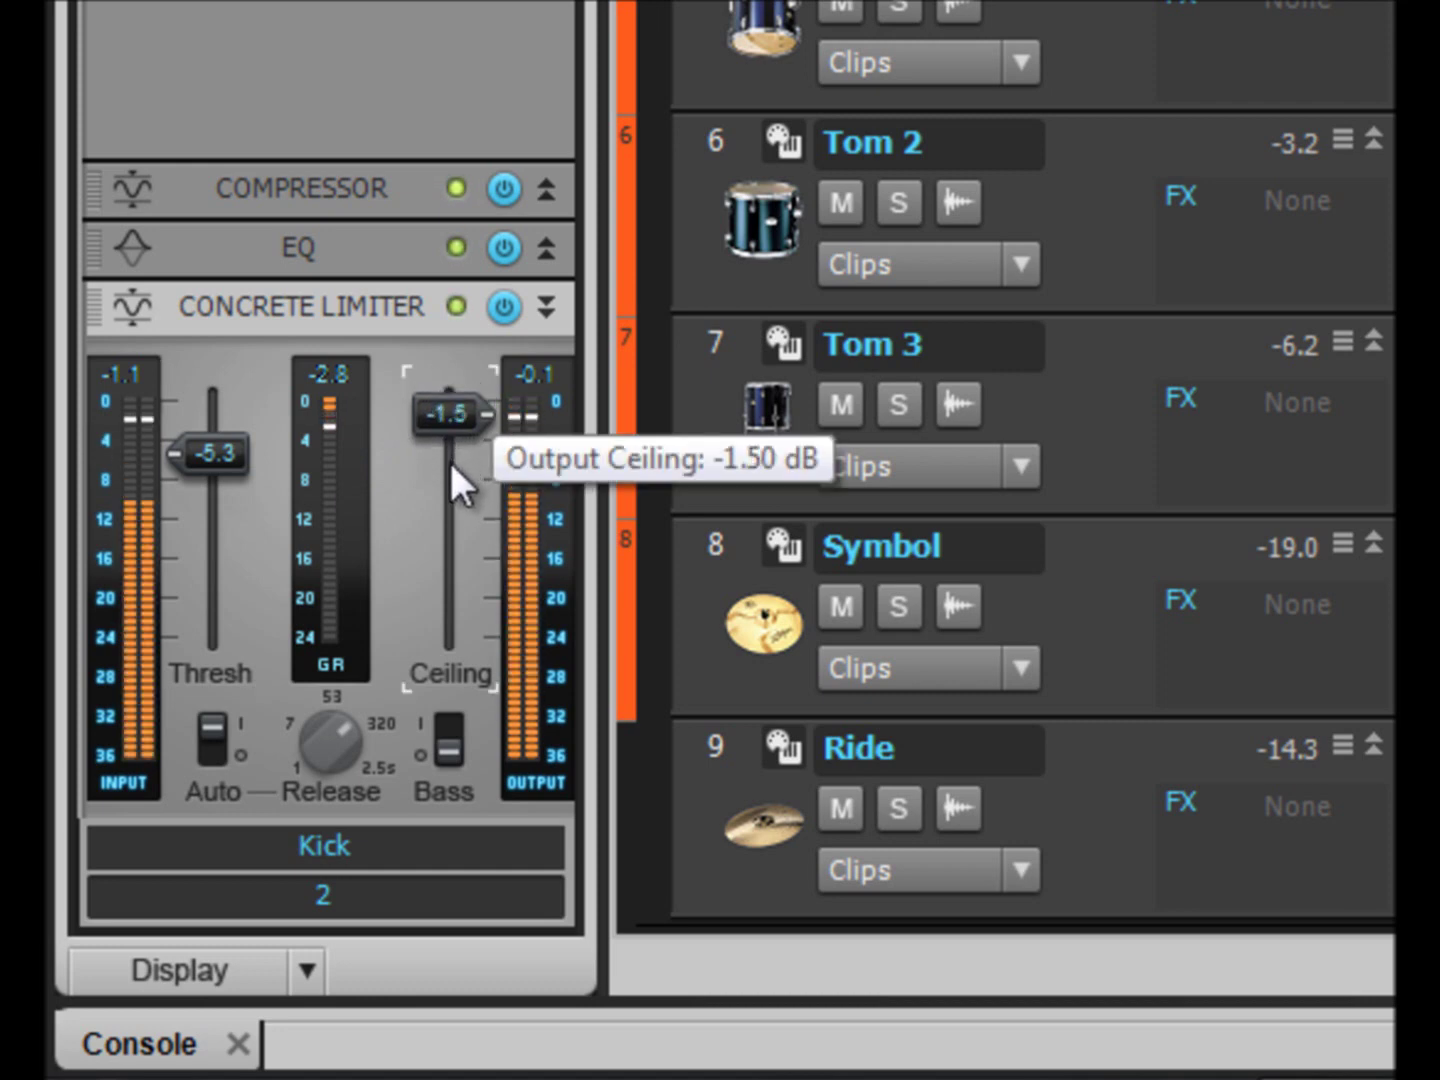
drag(445, 414, 445, 422)
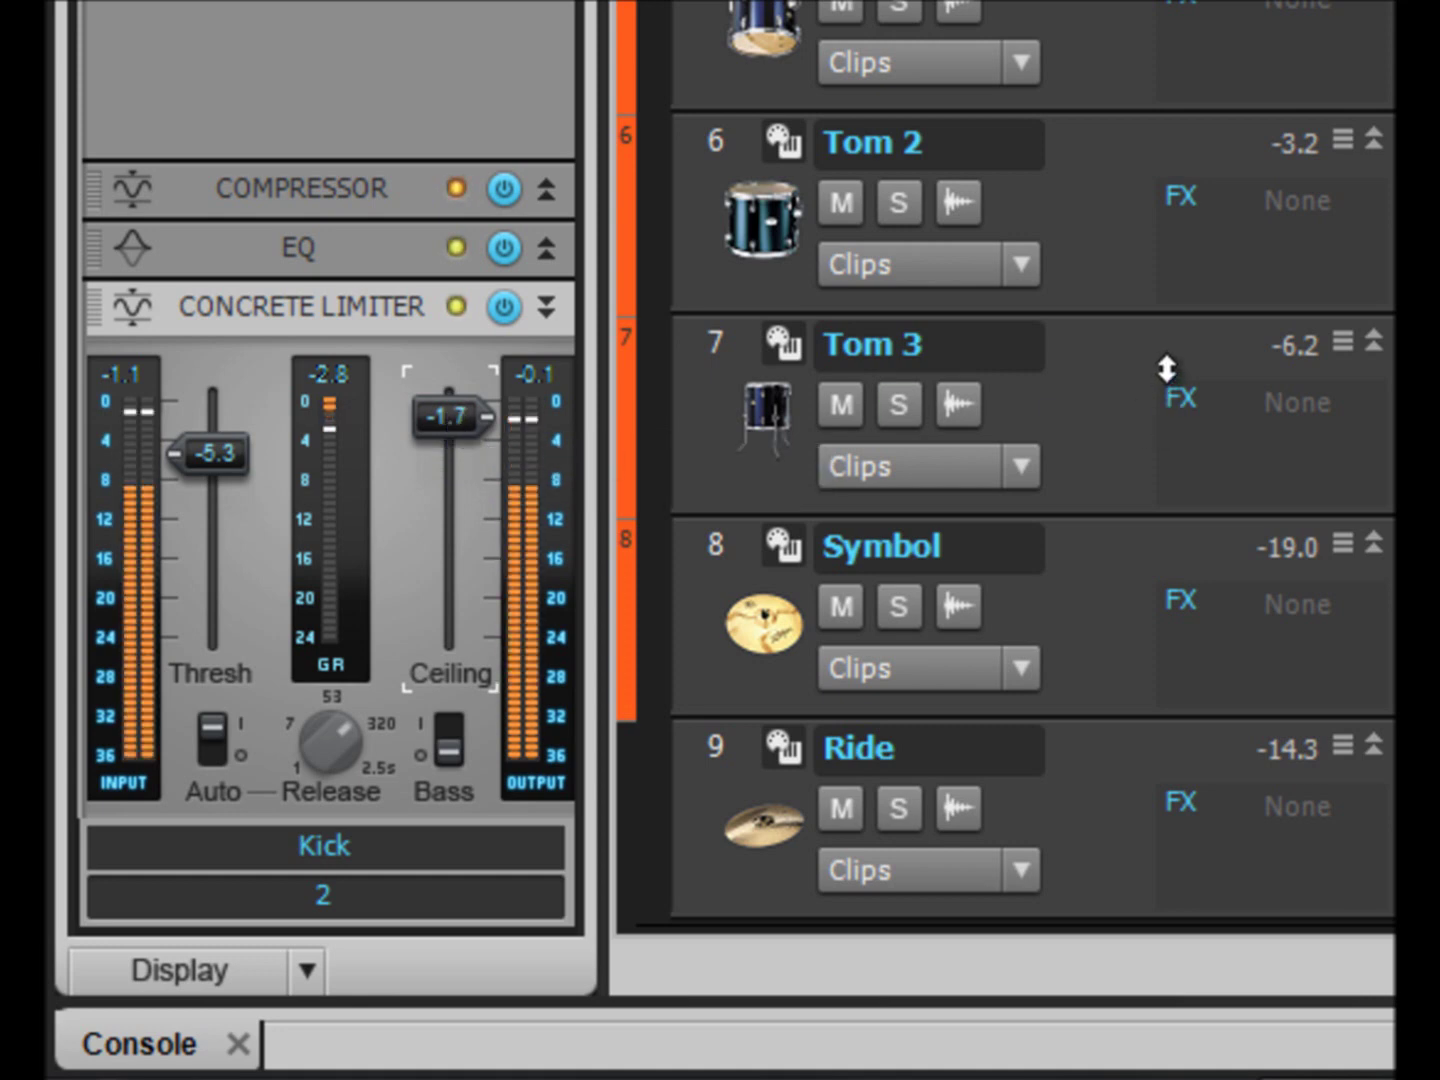
drag(435, 427, 437, 420)
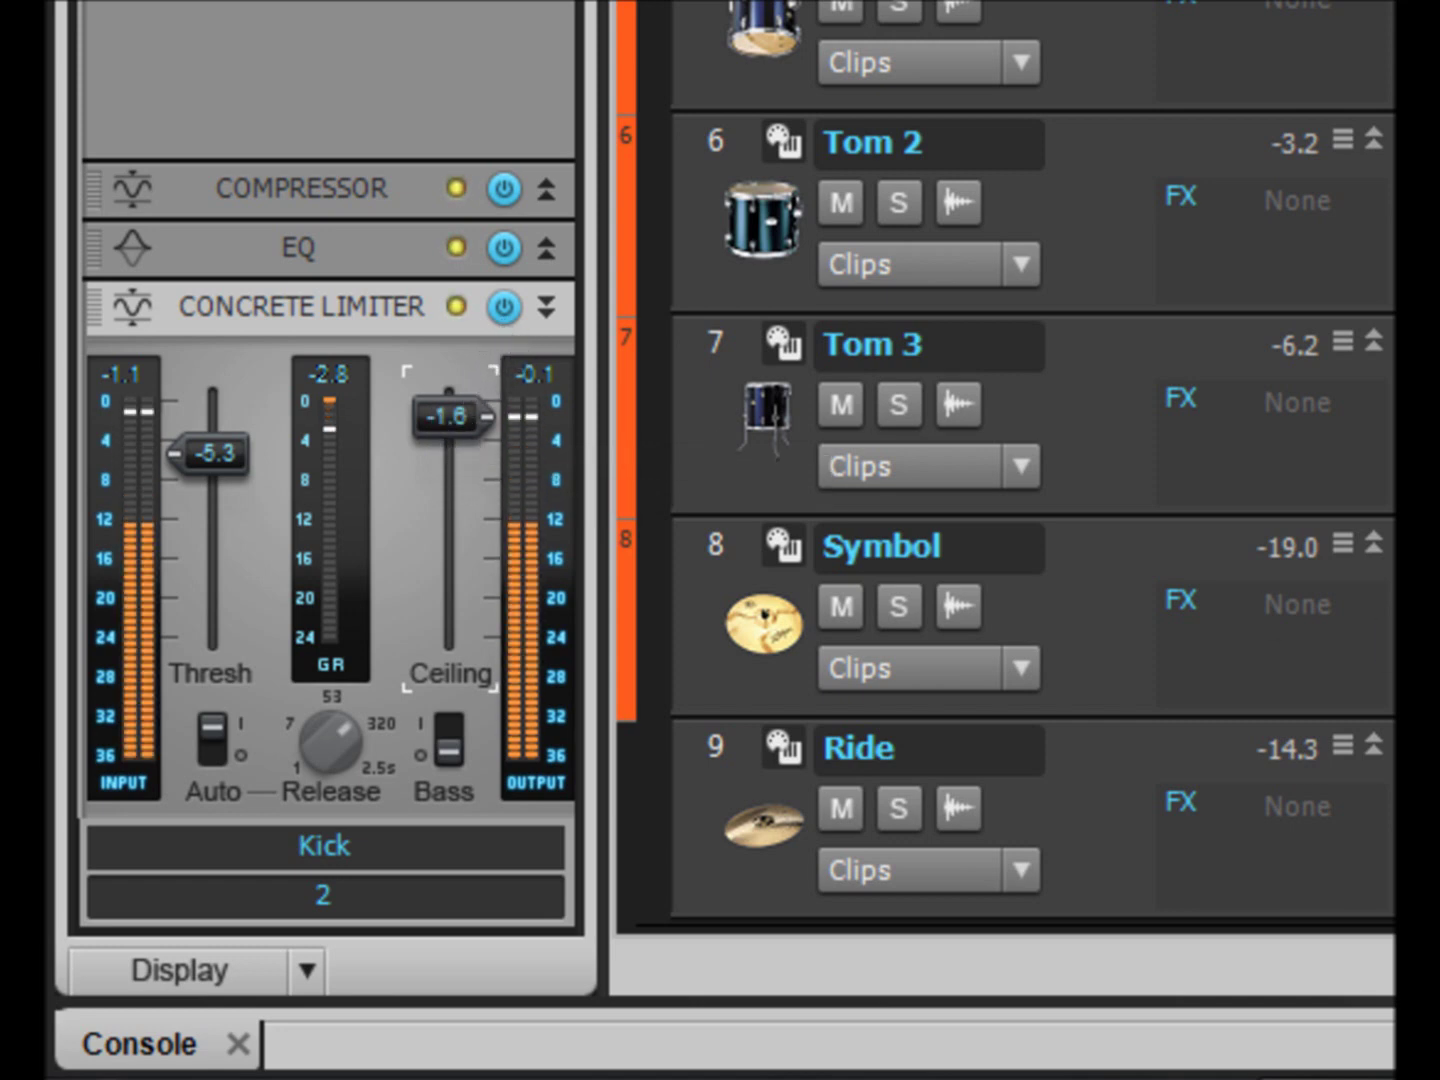
click(505, 306)
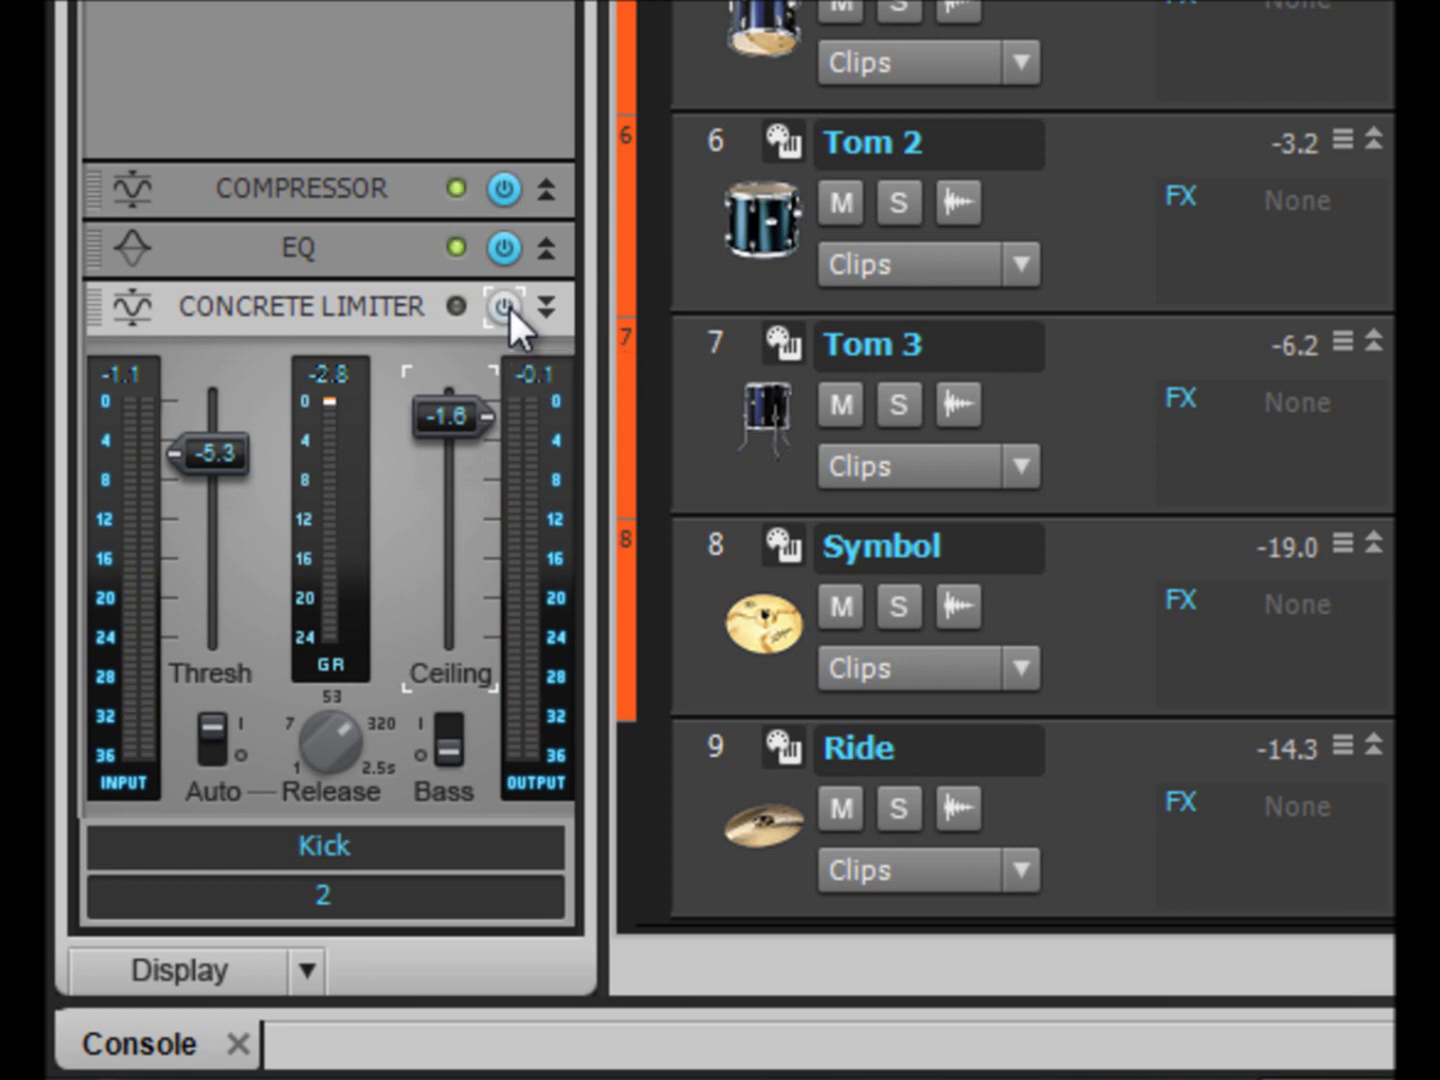
click(505, 306)
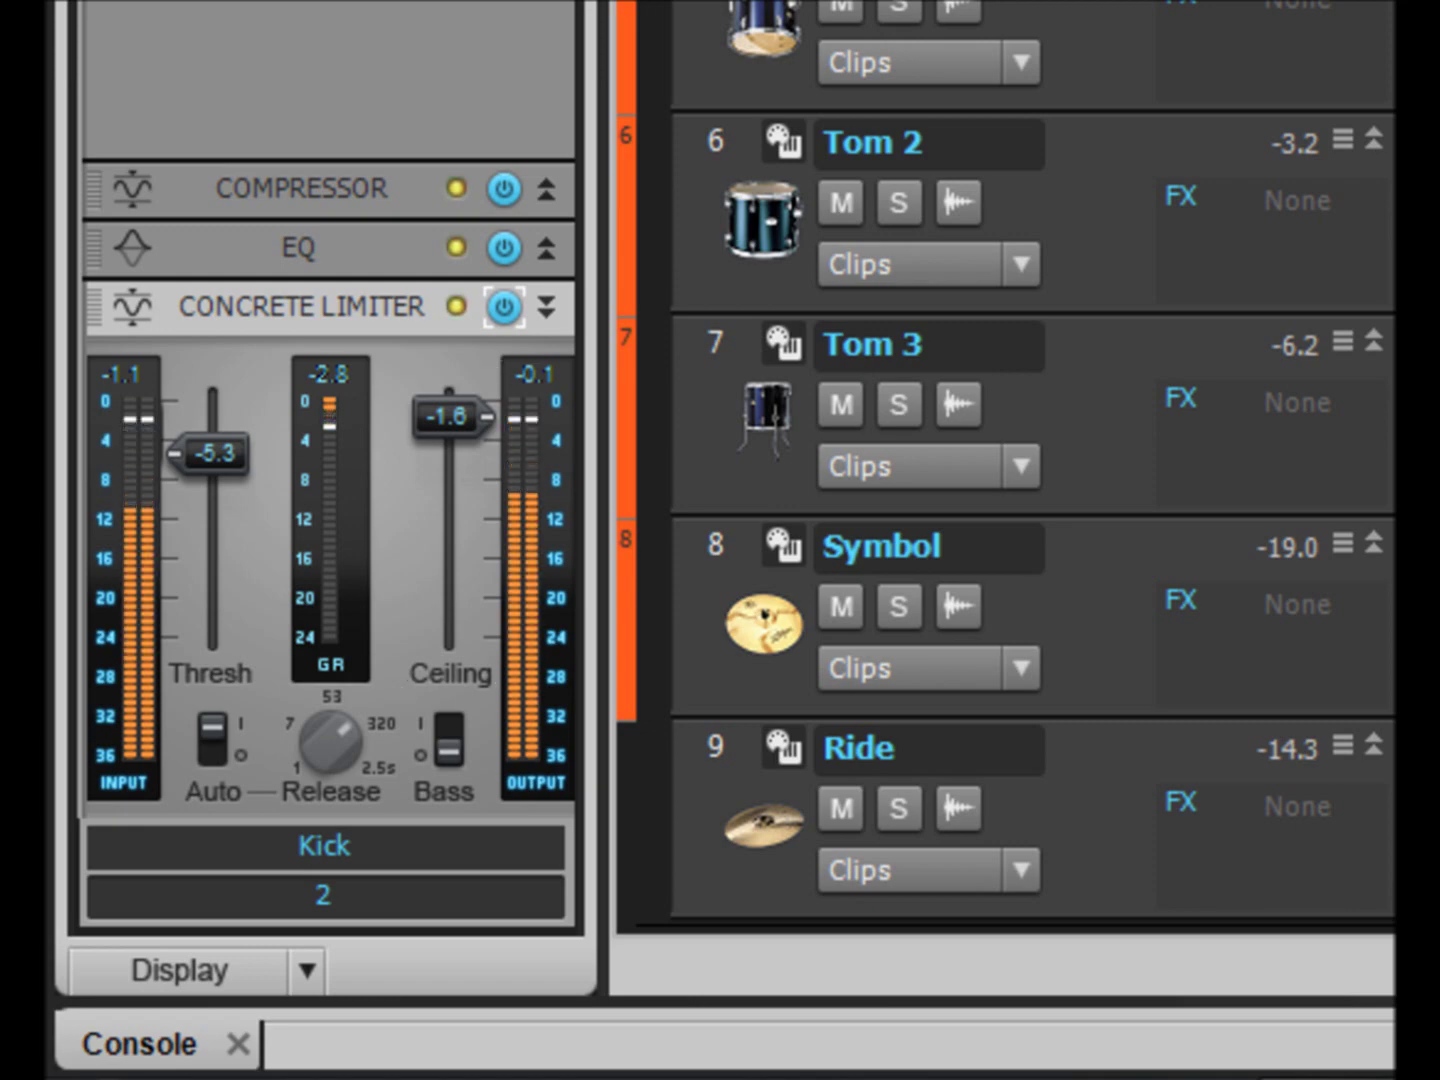
Lower the Concrete Limiter's output ceiling to -2.2 dB and compare the sound by switching the module off and on.
scroll(1146, 124, up, 3)
scroll(1146, 124, up, 1)
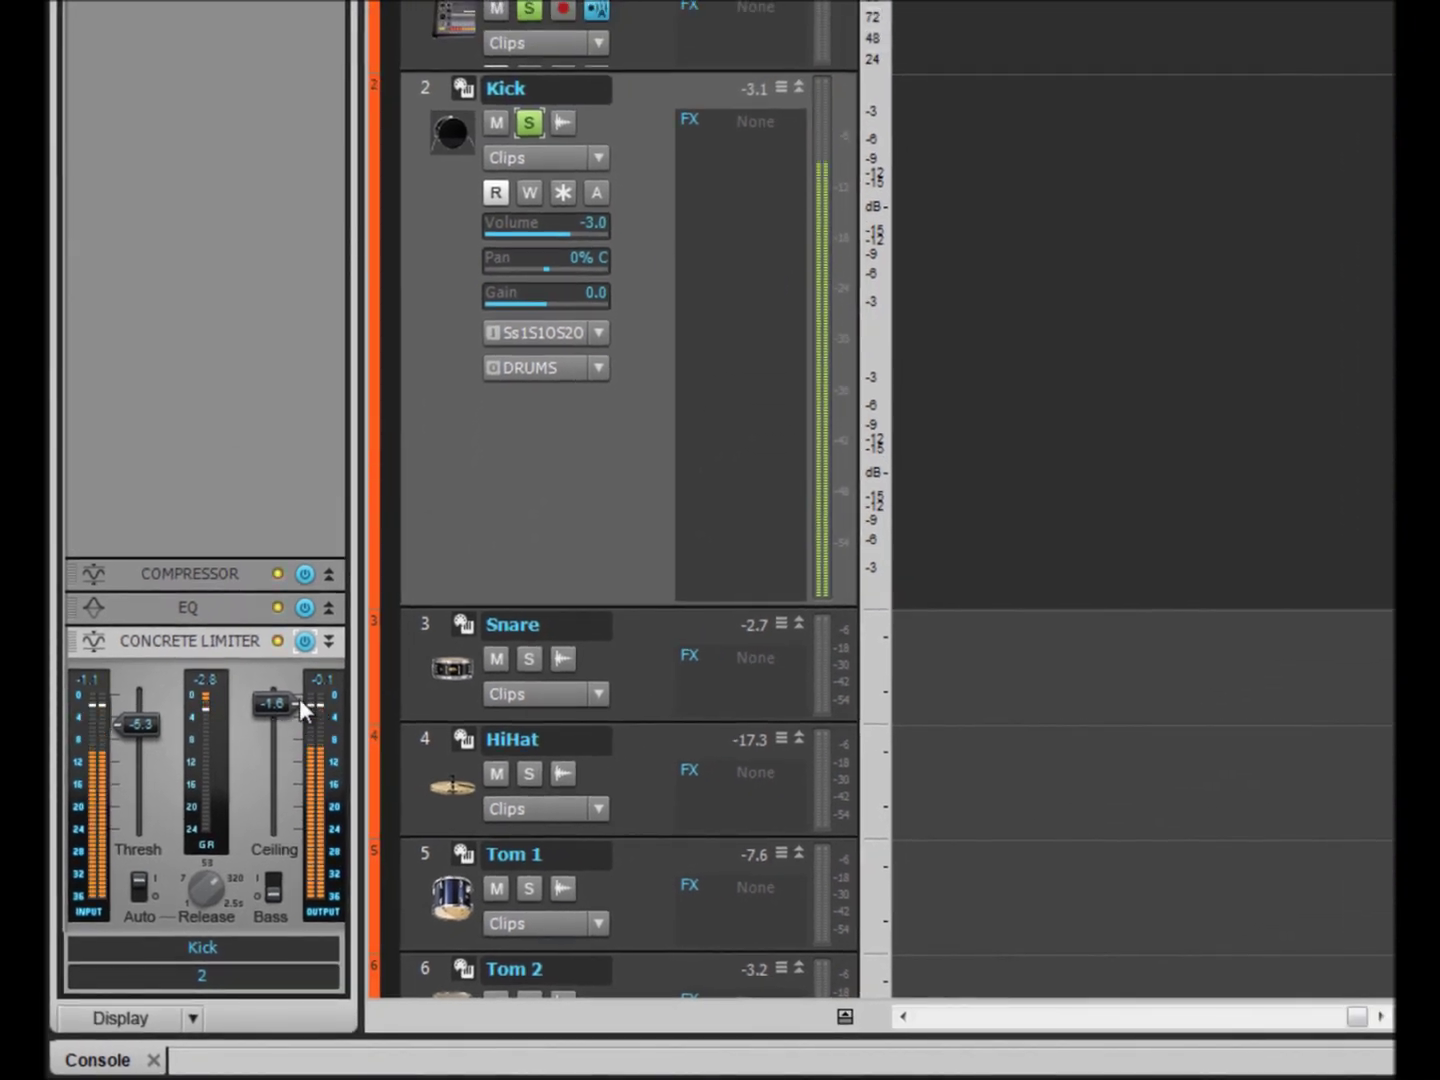
drag(278, 702, 278, 717)
click(306, 642)
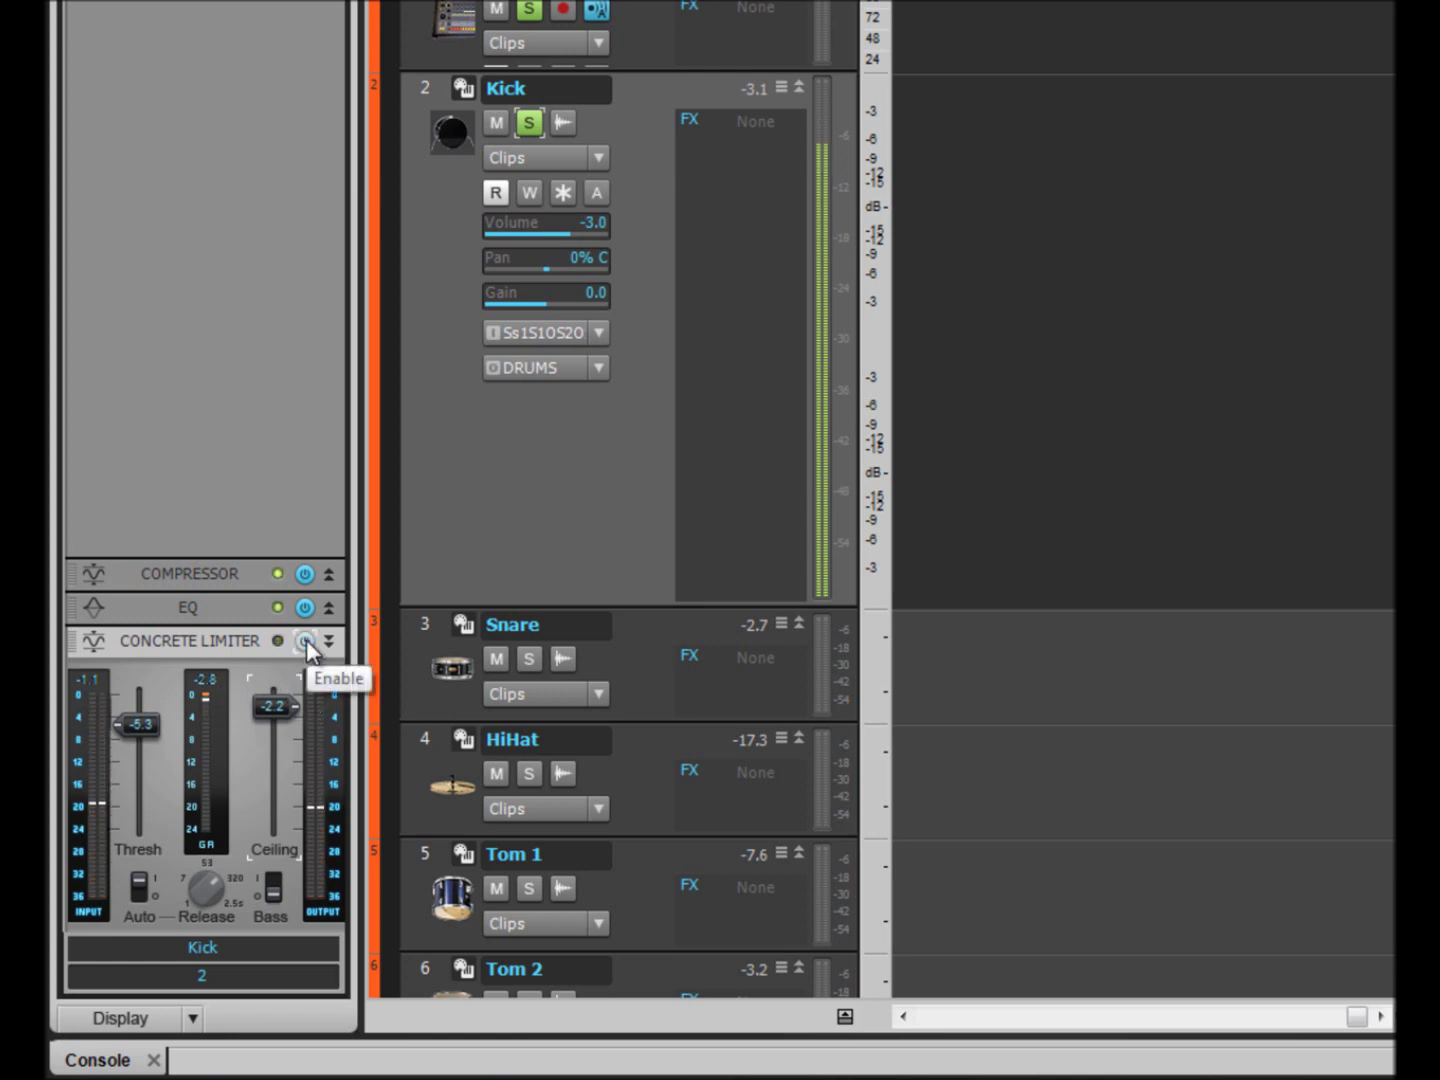
click(306, 642)
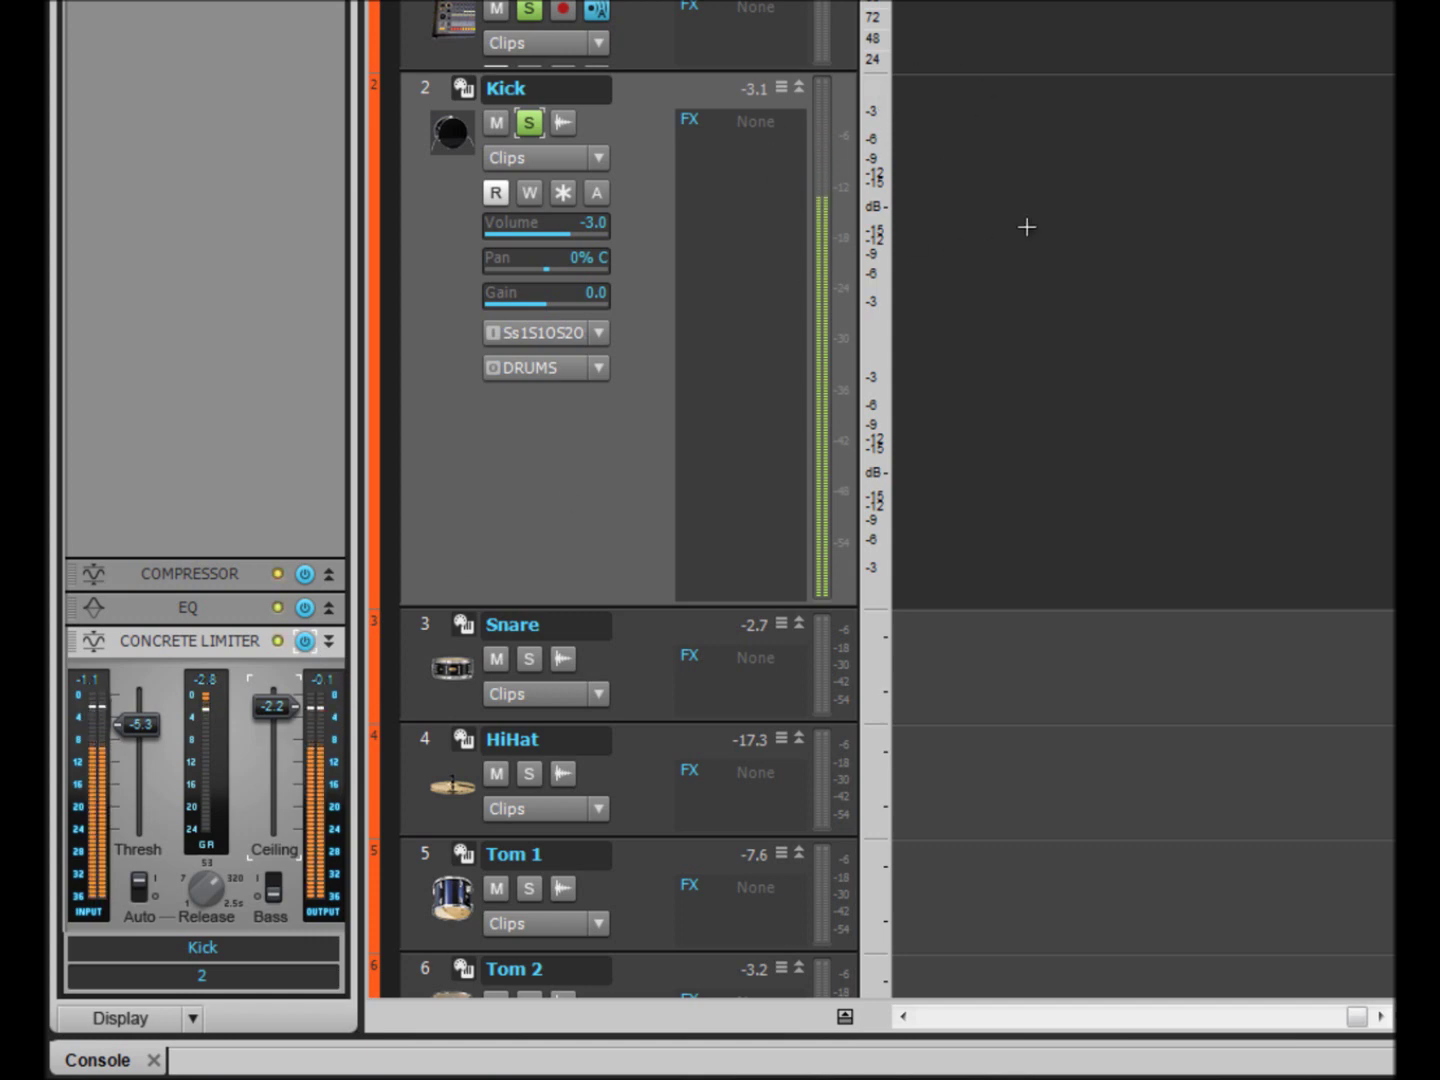
Set the limiter's threshold to -5.6 dB and turn on its Bass option, comparing the sound with the module briefly bypassed.
drag(147, 726, 147, 735)
click(275, 890)
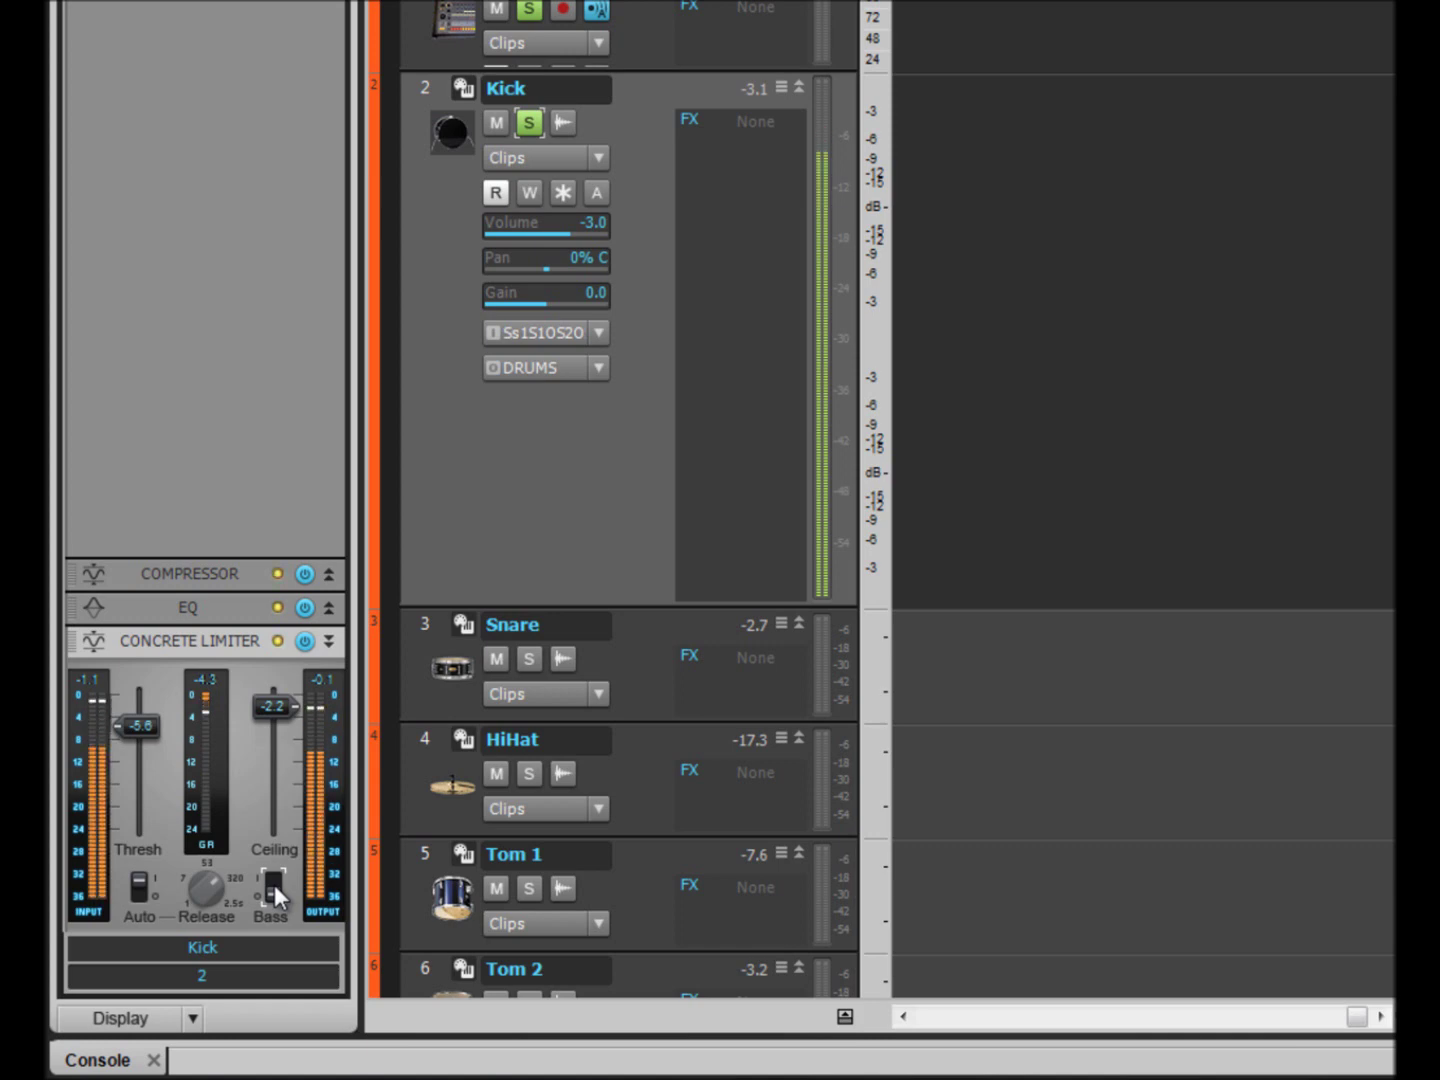
click(304, 644)
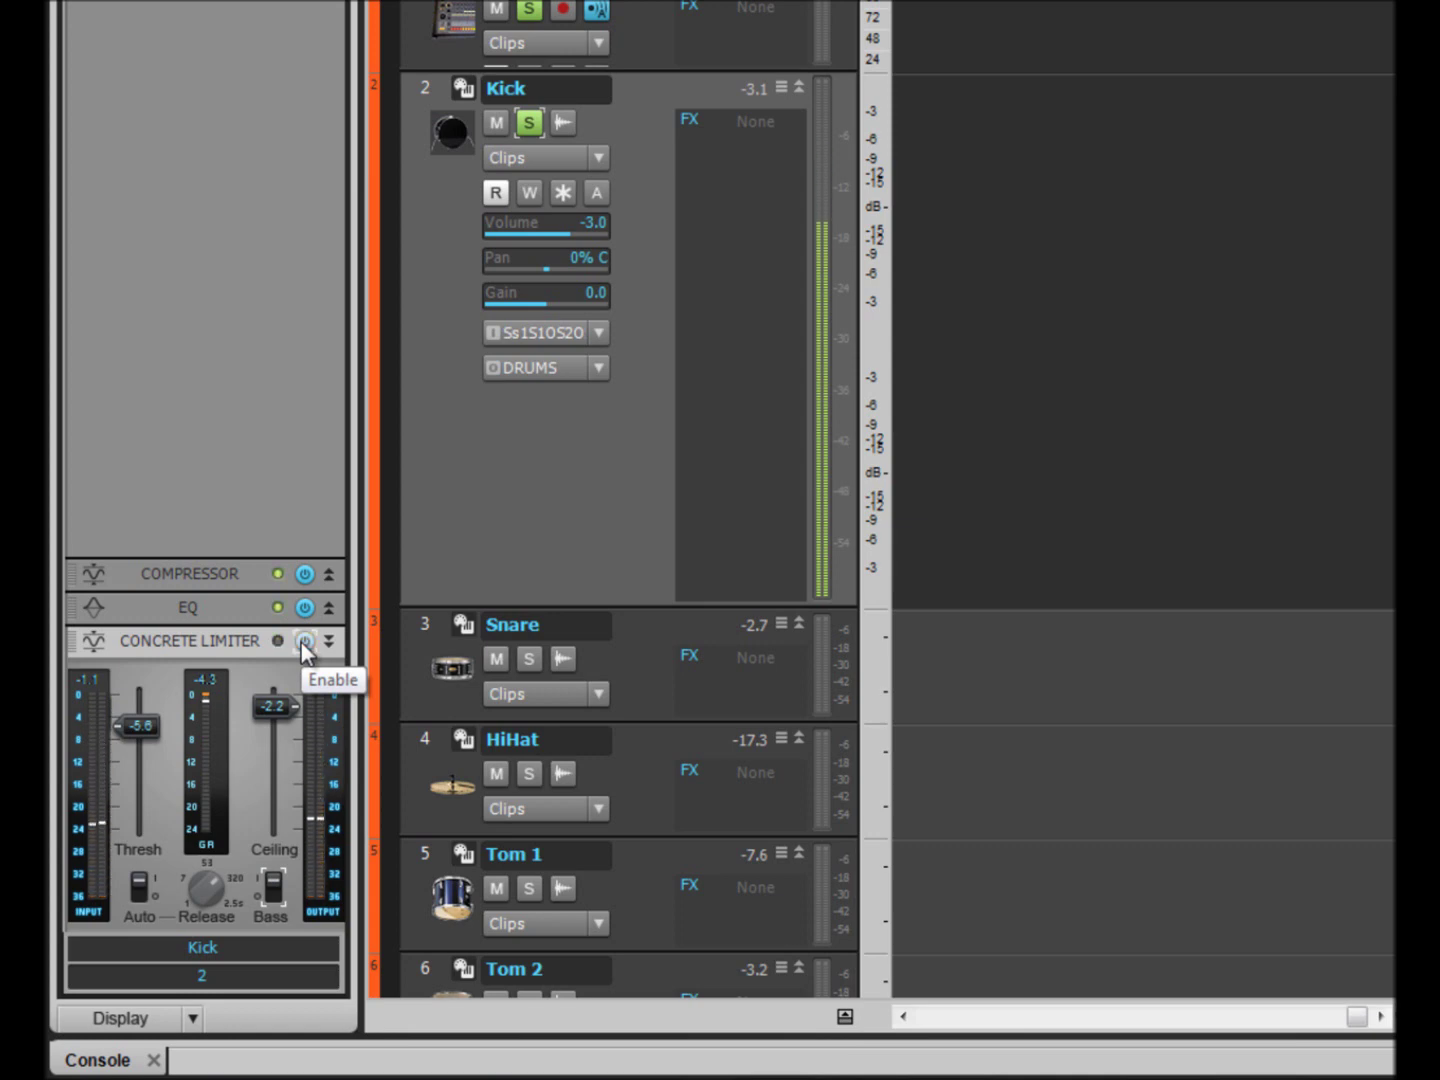
click(304, 645)
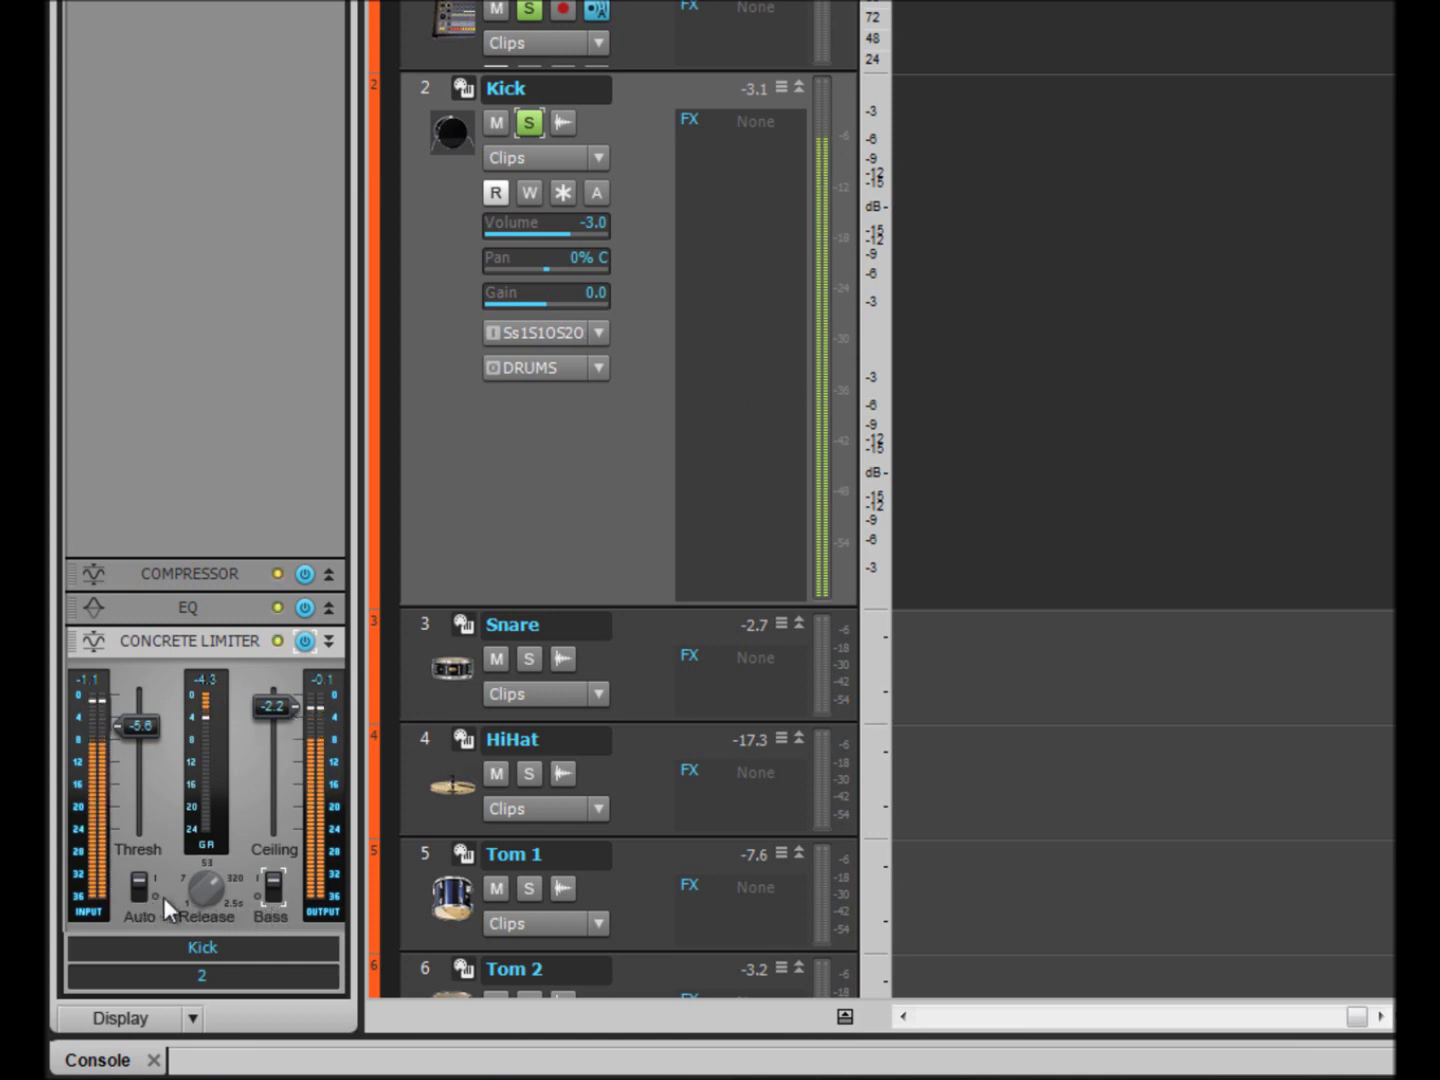
Turn off the limiter's Auto release, try a release time of 26.2 ms, and switch Auto release back on.
click(139, 882)
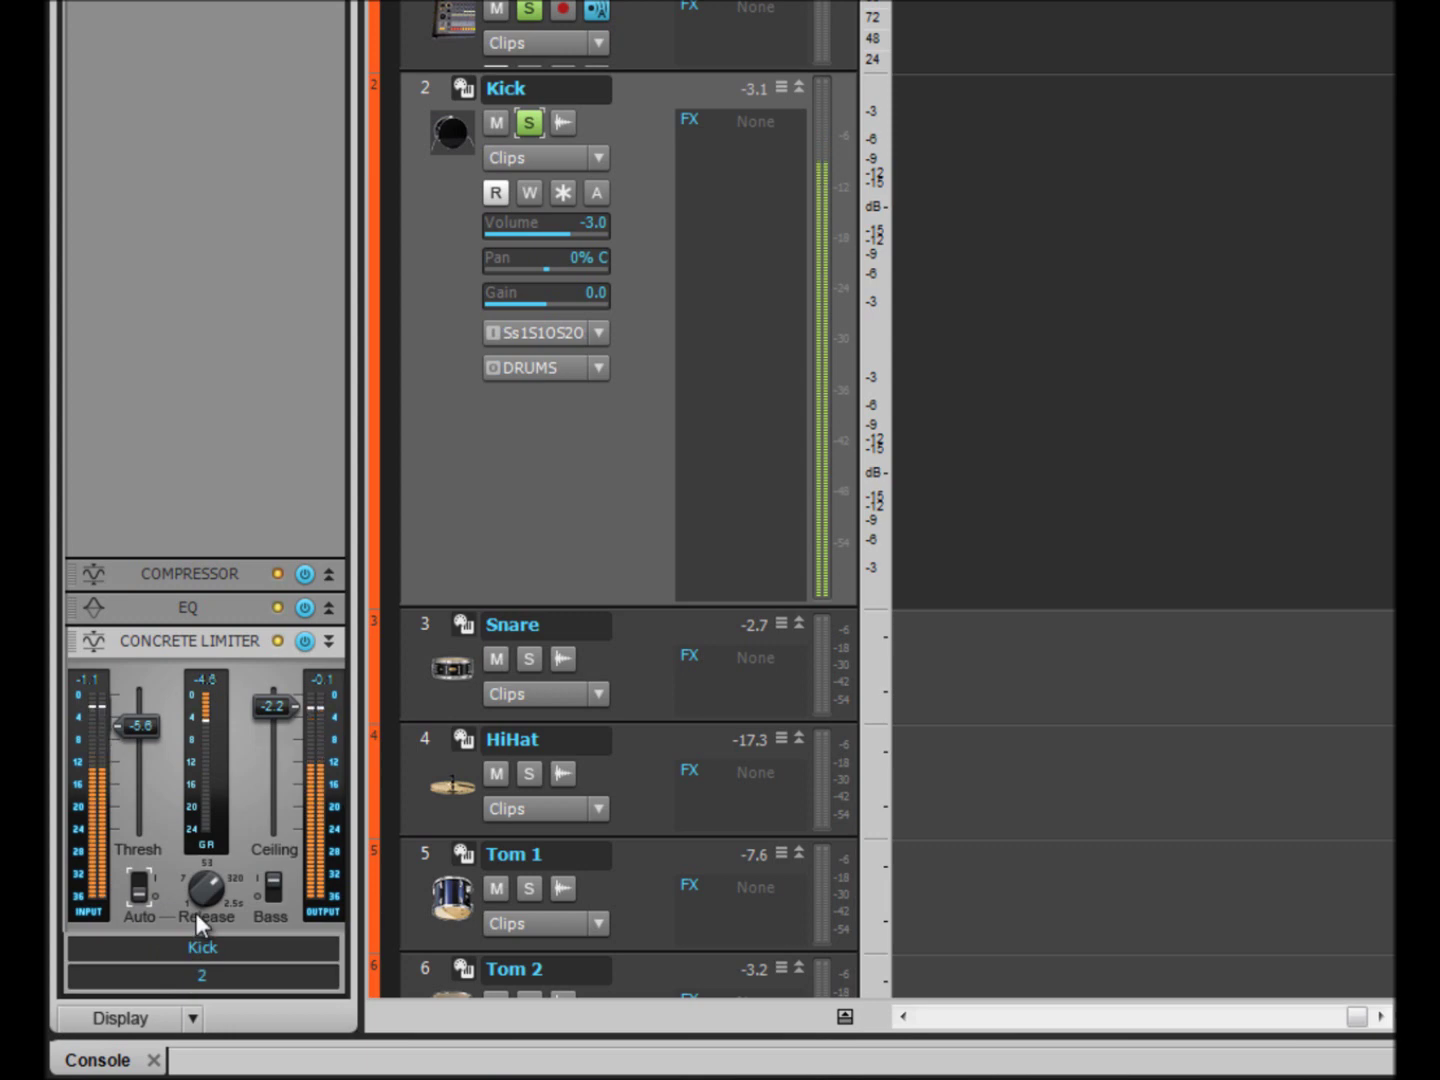
click(204, 886)
mouse_move(203, 880)
mouse_down()
mouse_move(211, 924)
mouse_move(197, 896)
mouse_move(207, 910)
mouse_move(220, 747)
mouse_move(218, 928)
mouse_move(219, 868)
mouse_up()
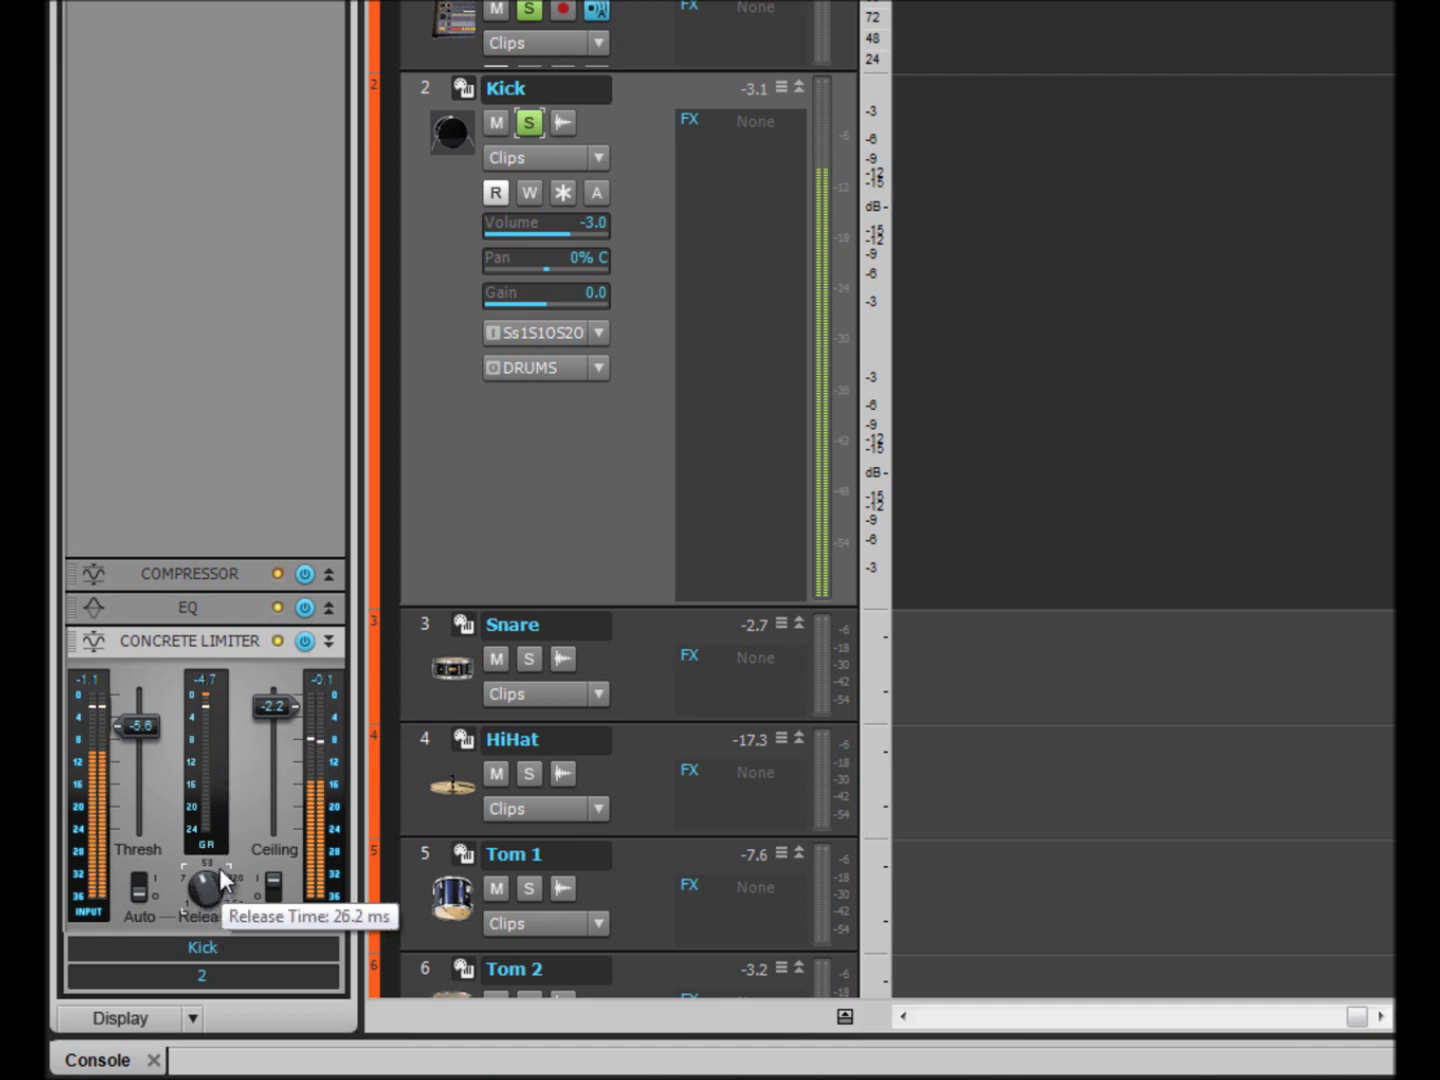
click(136, 888)
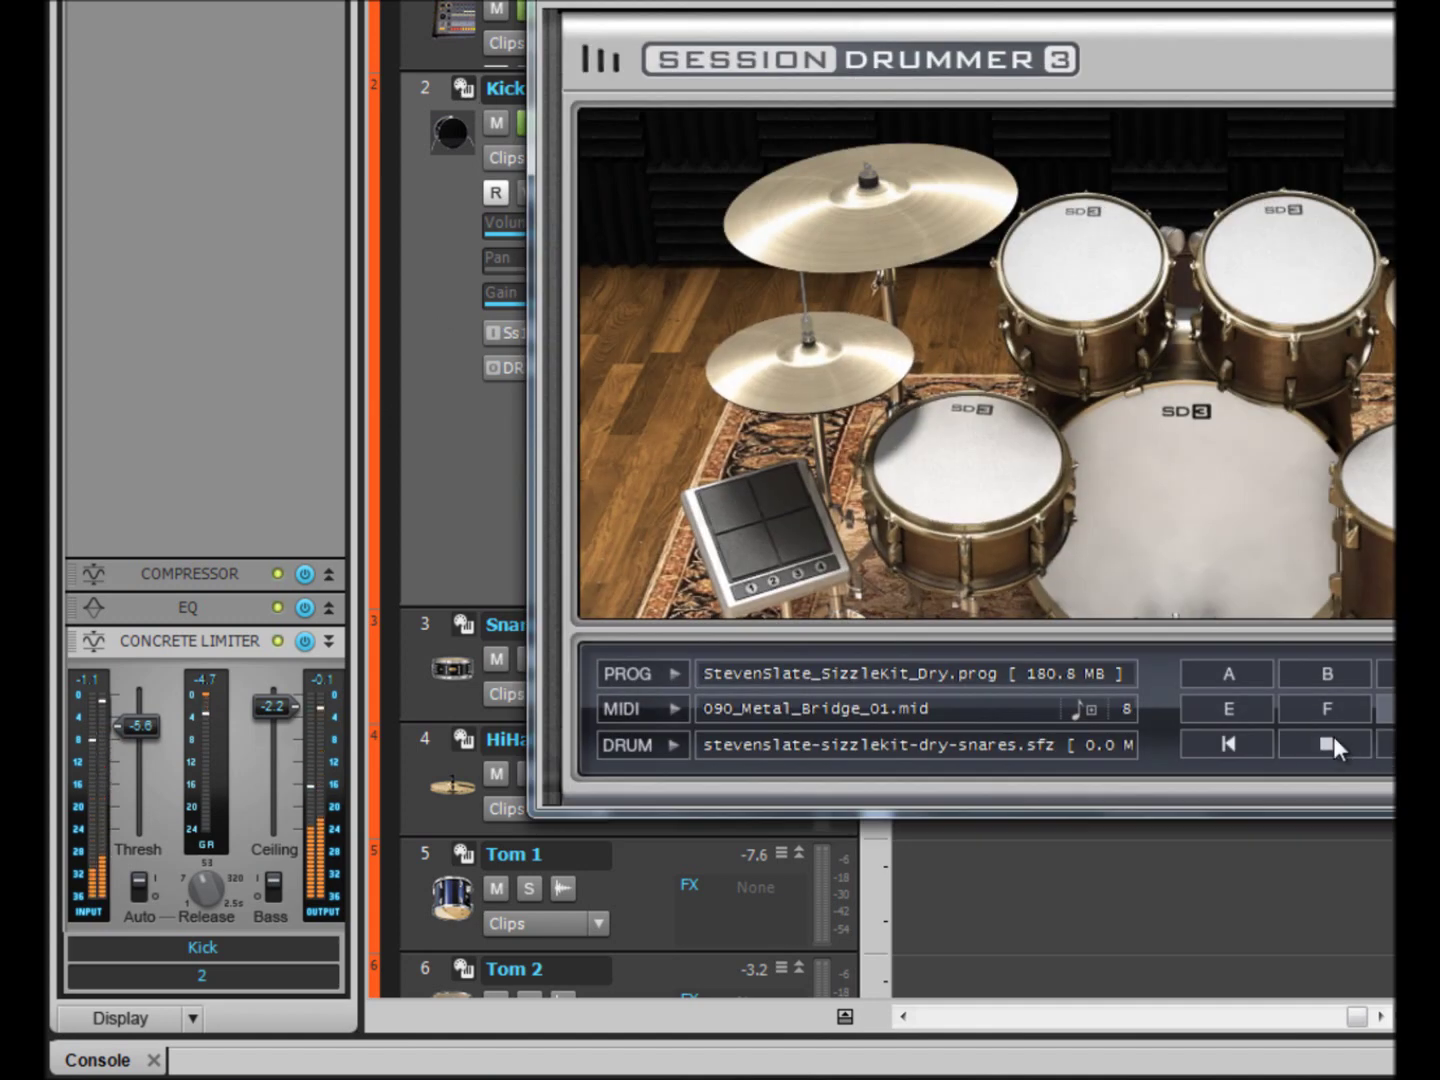
Stop the Session Drummer pattern, dismiss its window and take the Source track out of solo.
click(1334, 743)
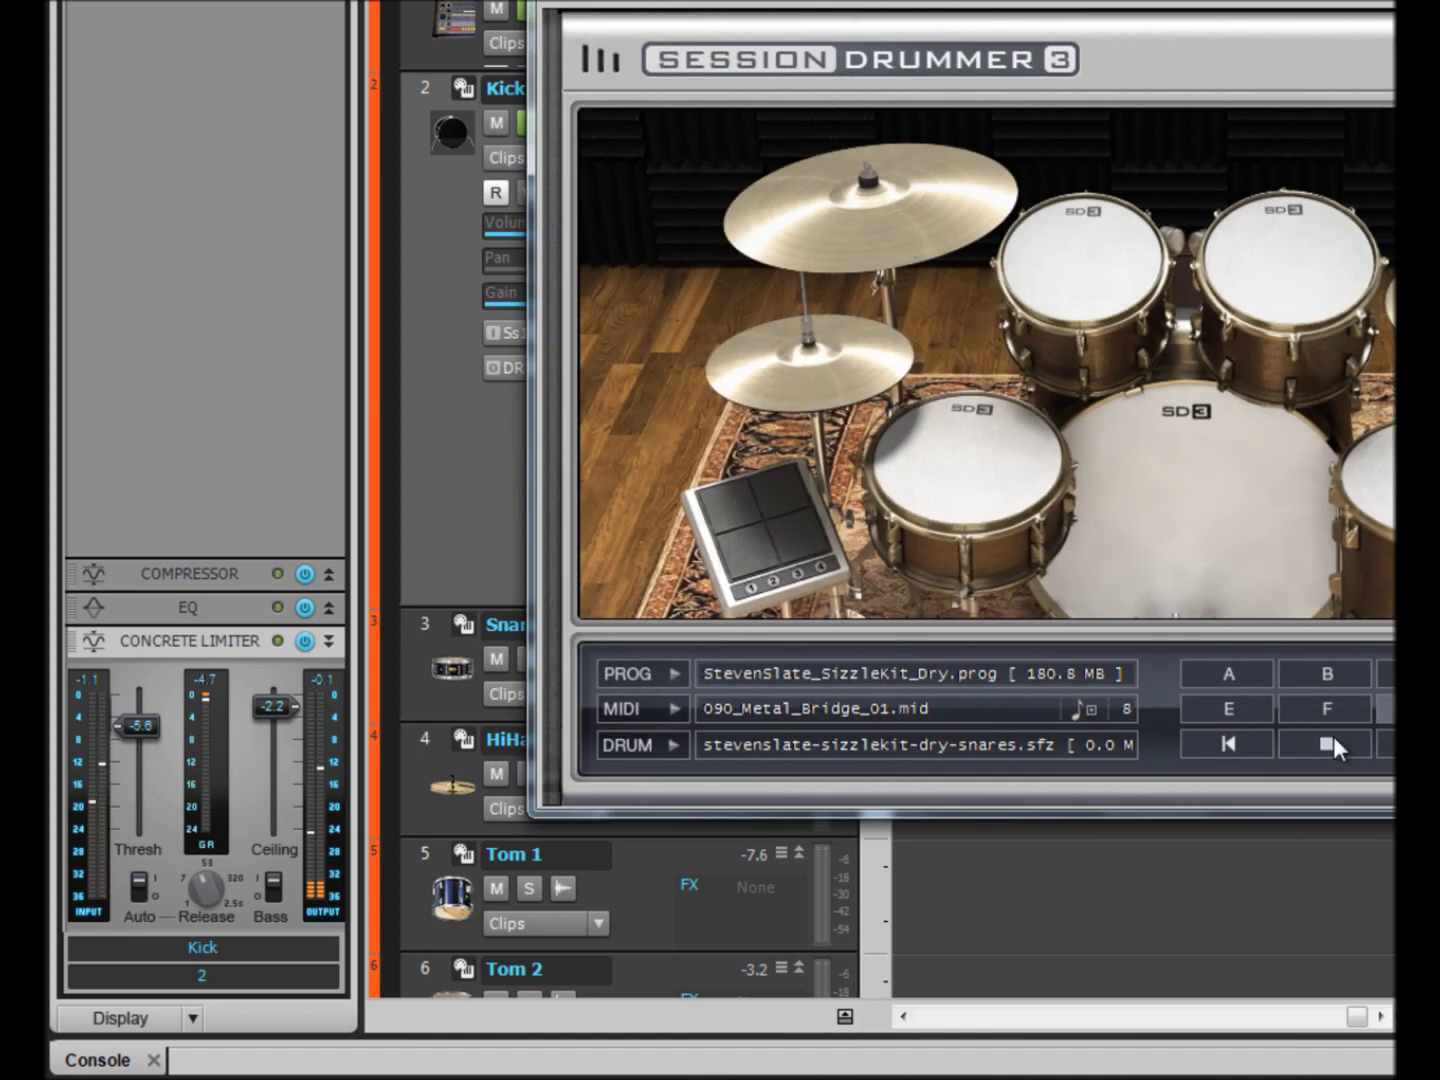
drag(1260, 48, 1336, 34)
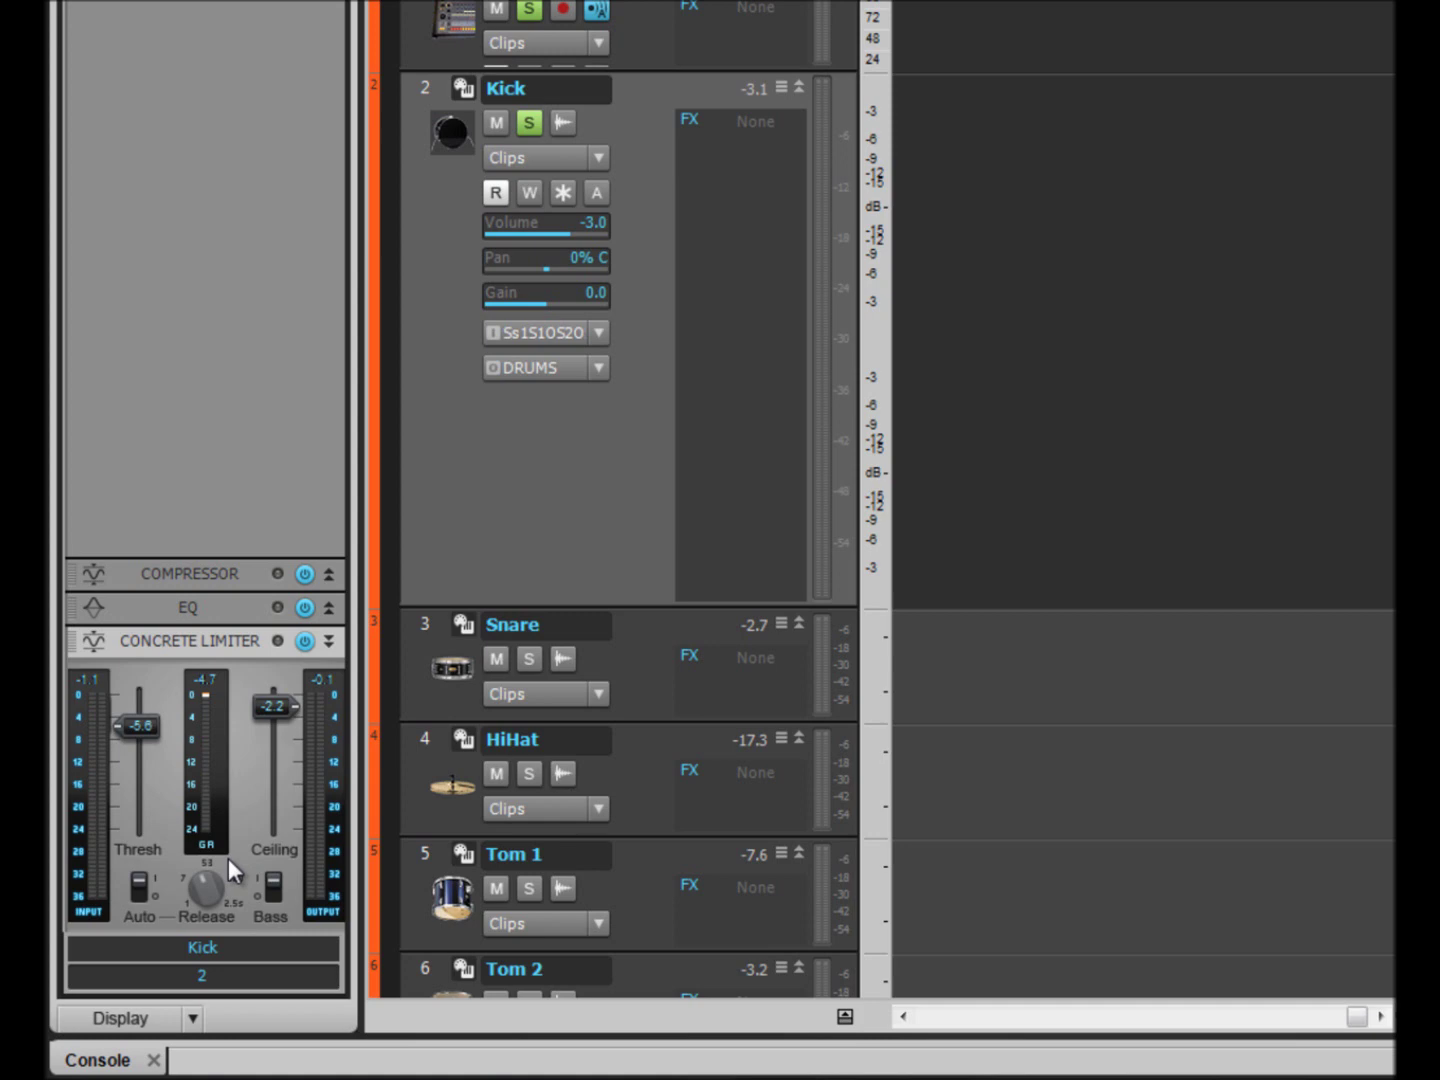
click(529, 10)
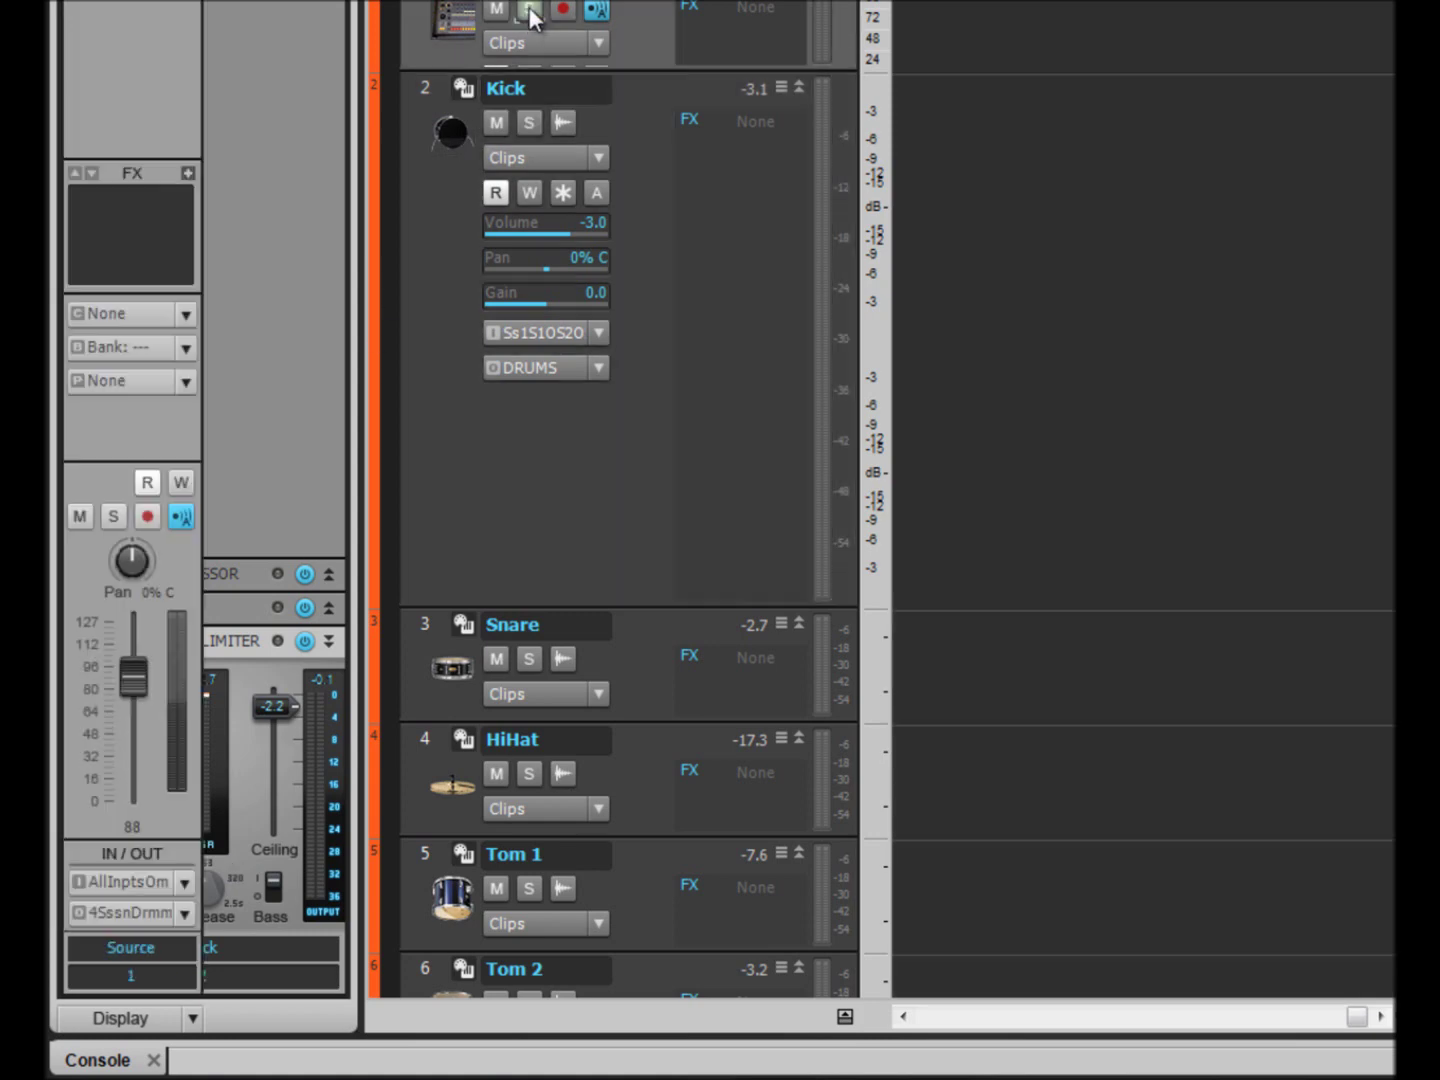
Remove the Concrete Limiter module from the Kick track's ProChannel and restore the track's compact height.
click(525, 499)
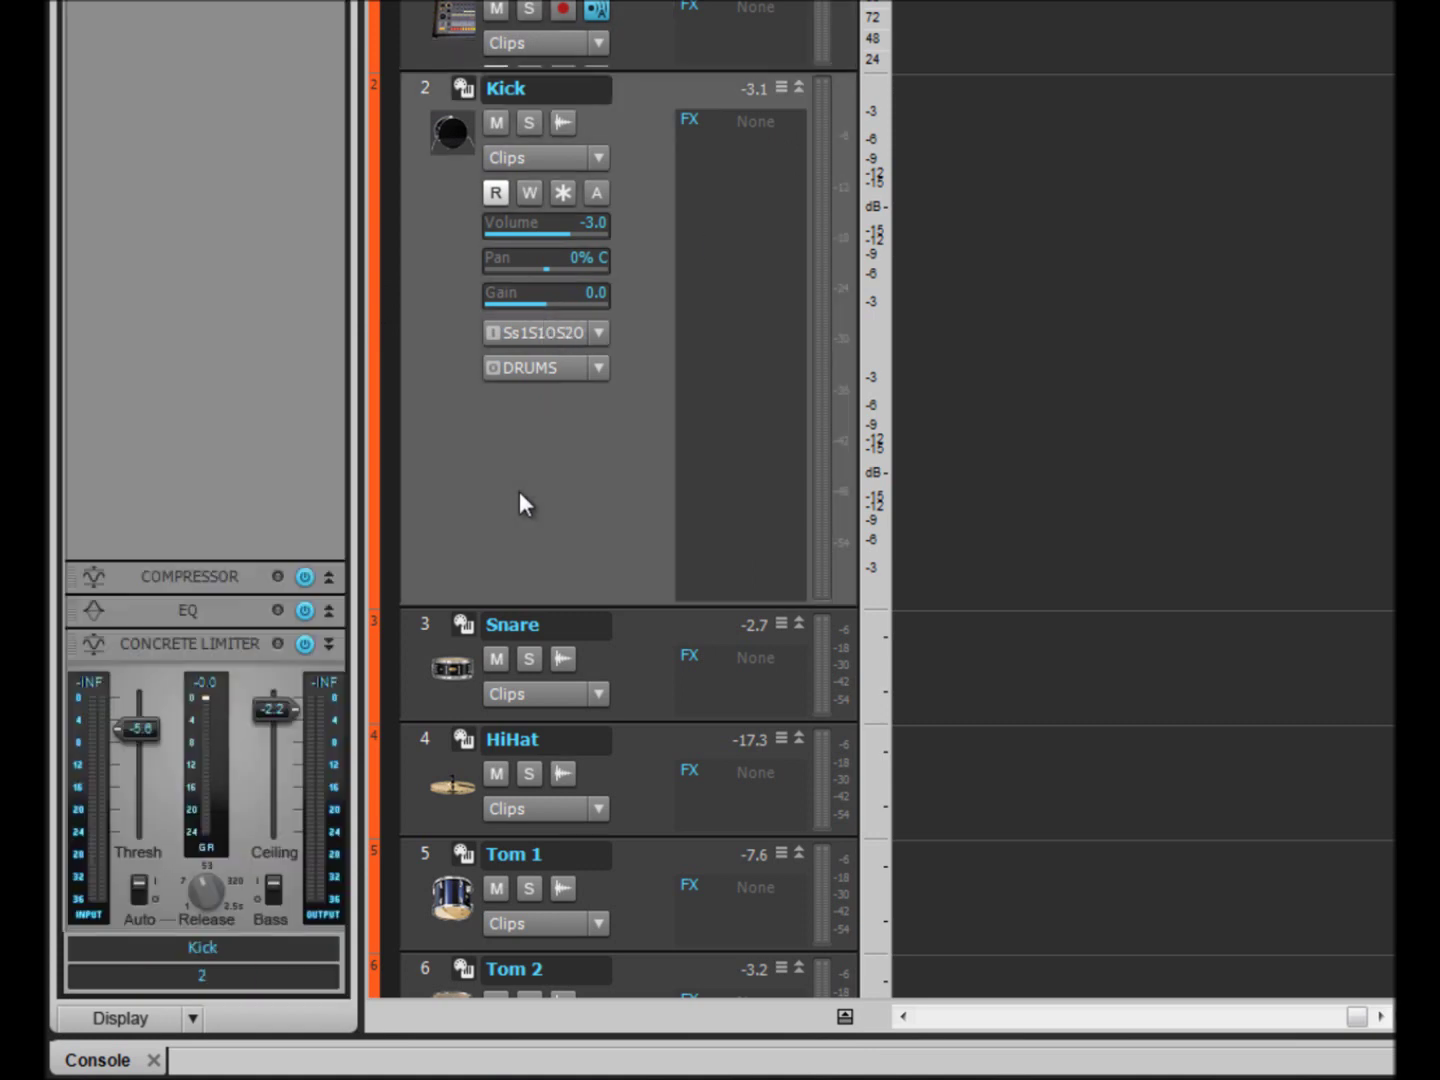
right_click(211, 648)
click(365, 724)
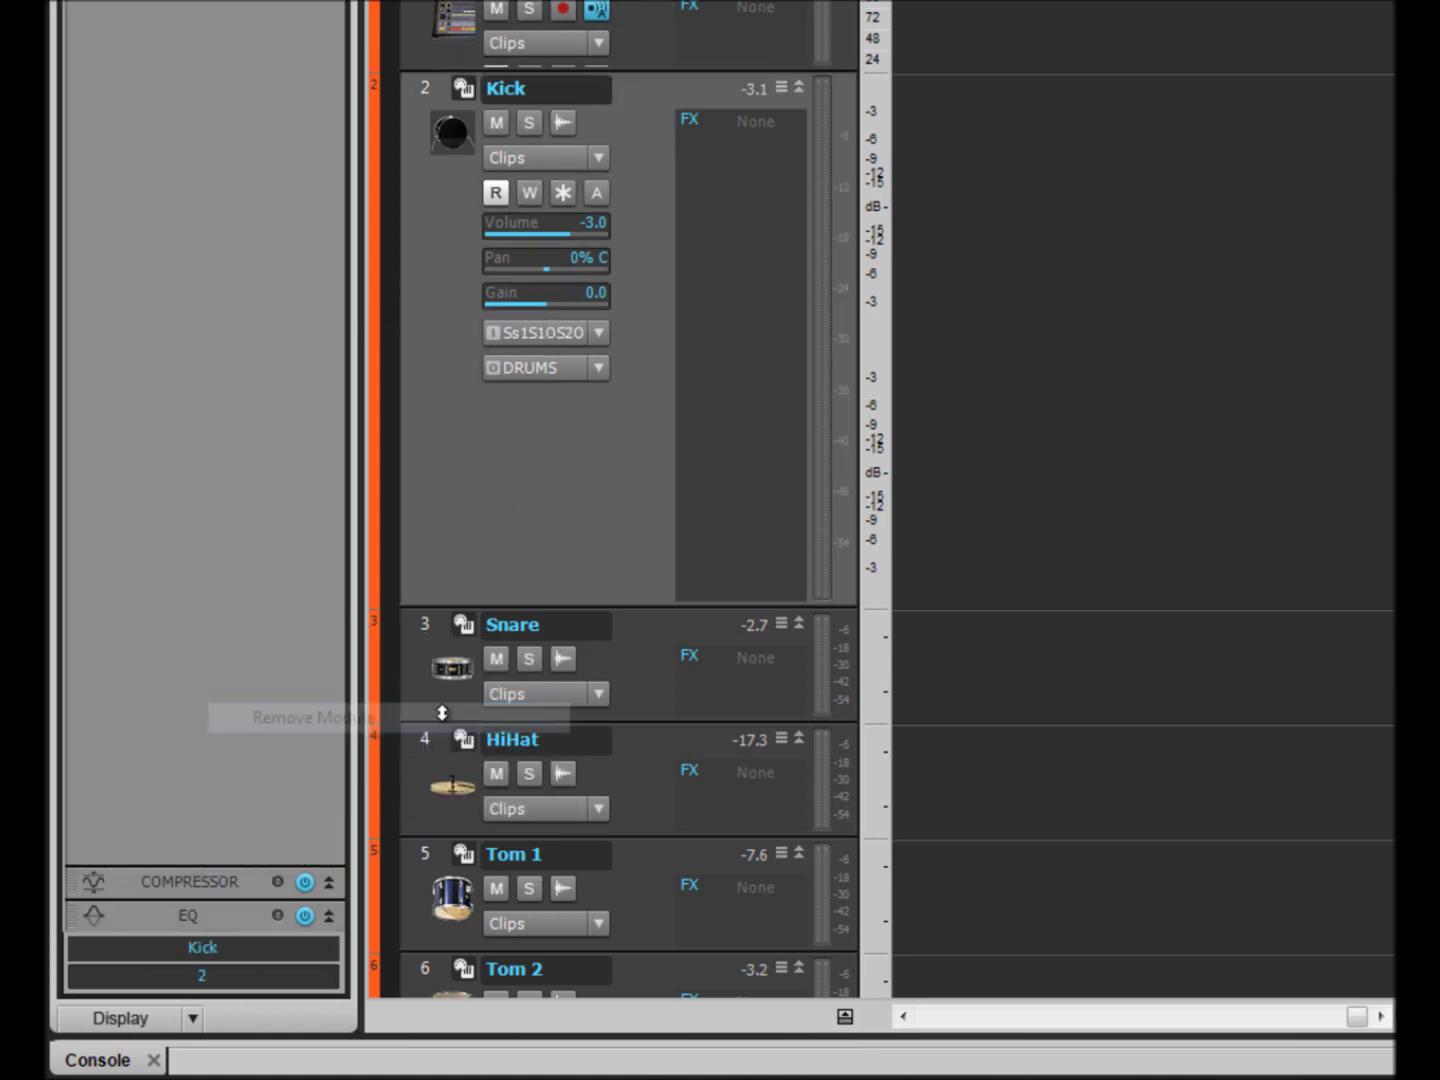
double_click(704, 162)
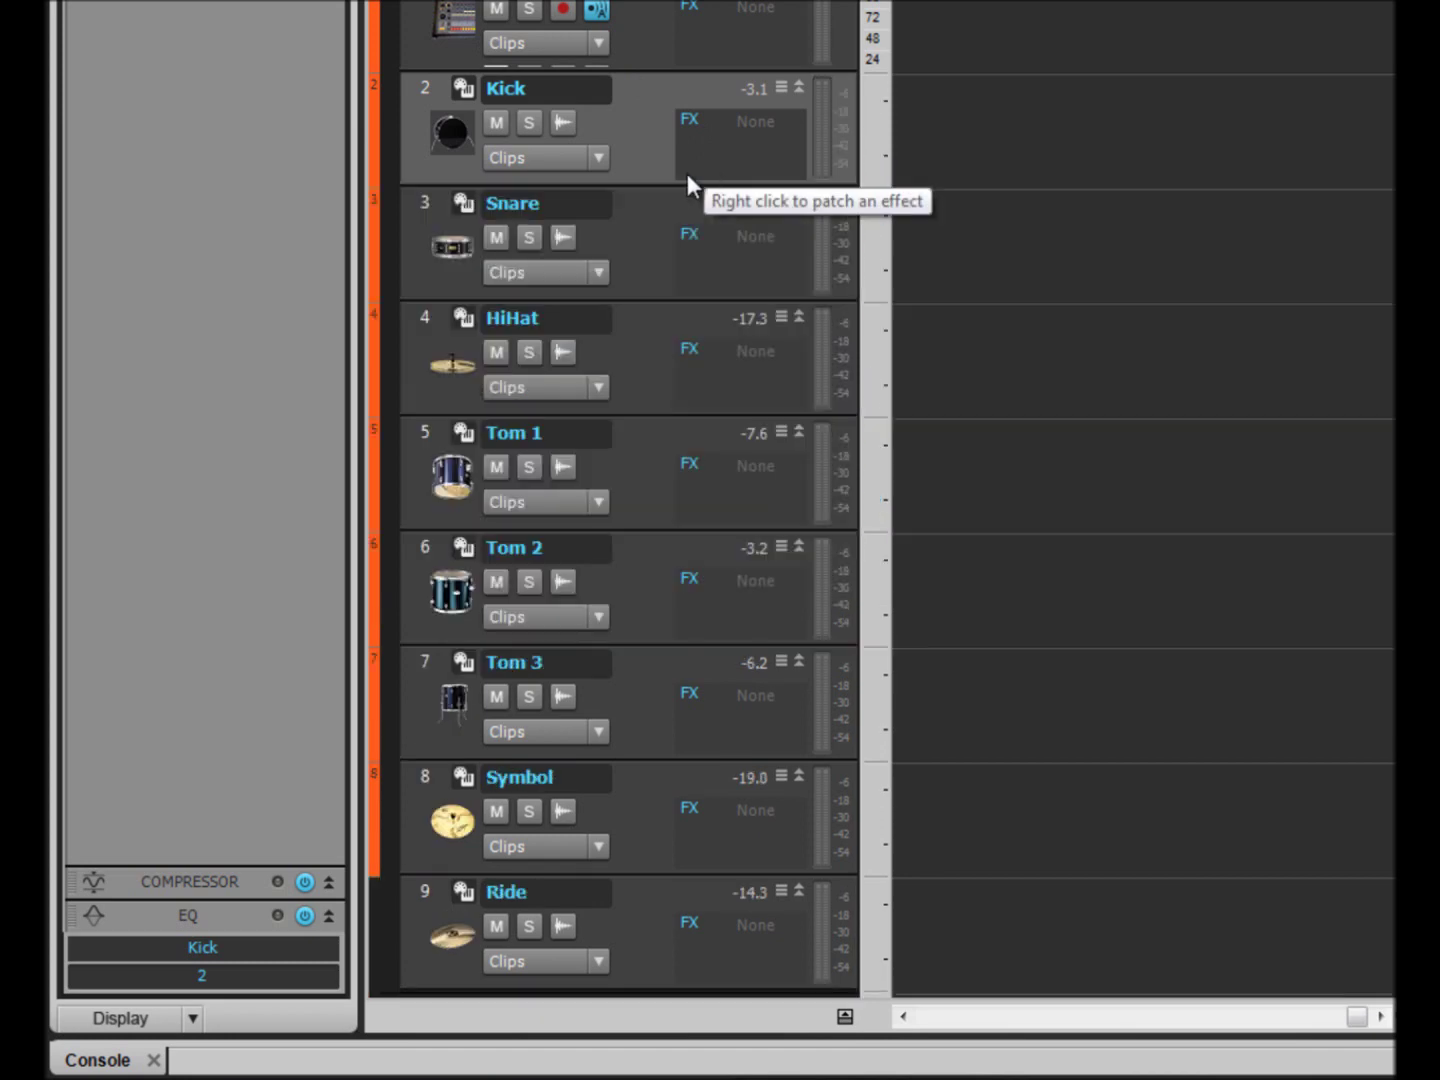
Show the bus pane, select the DRUMS bus and collapse its ProChannel Compressor and EQ modules.
click(845, 1016)
click(652, 460)
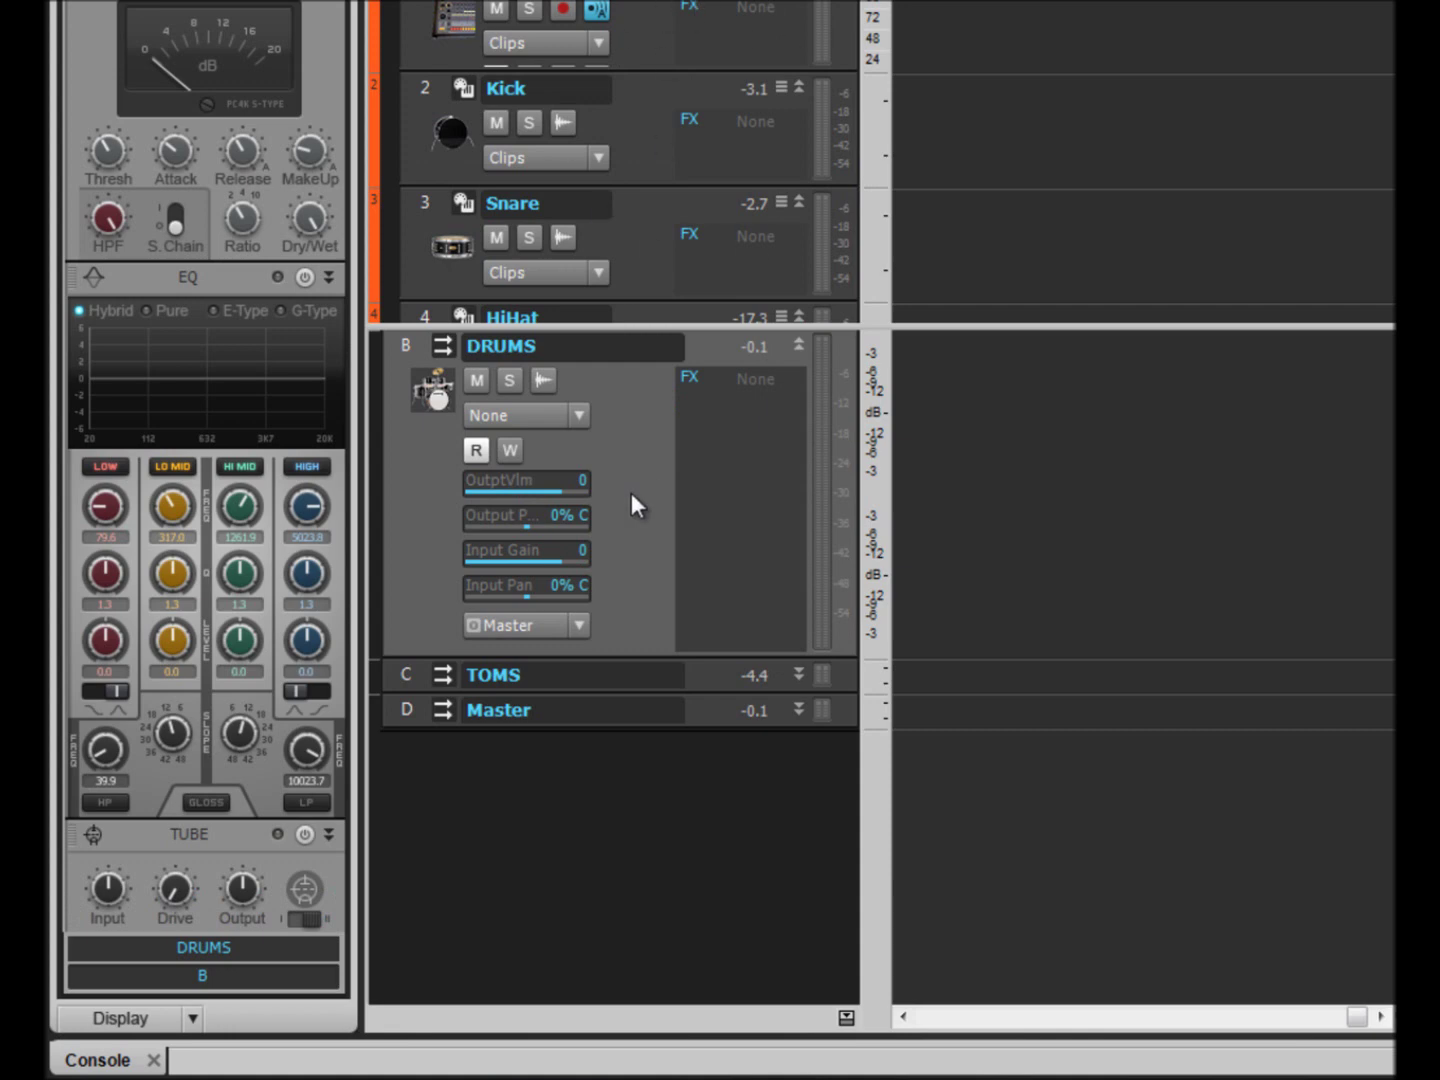
click(332, 8)
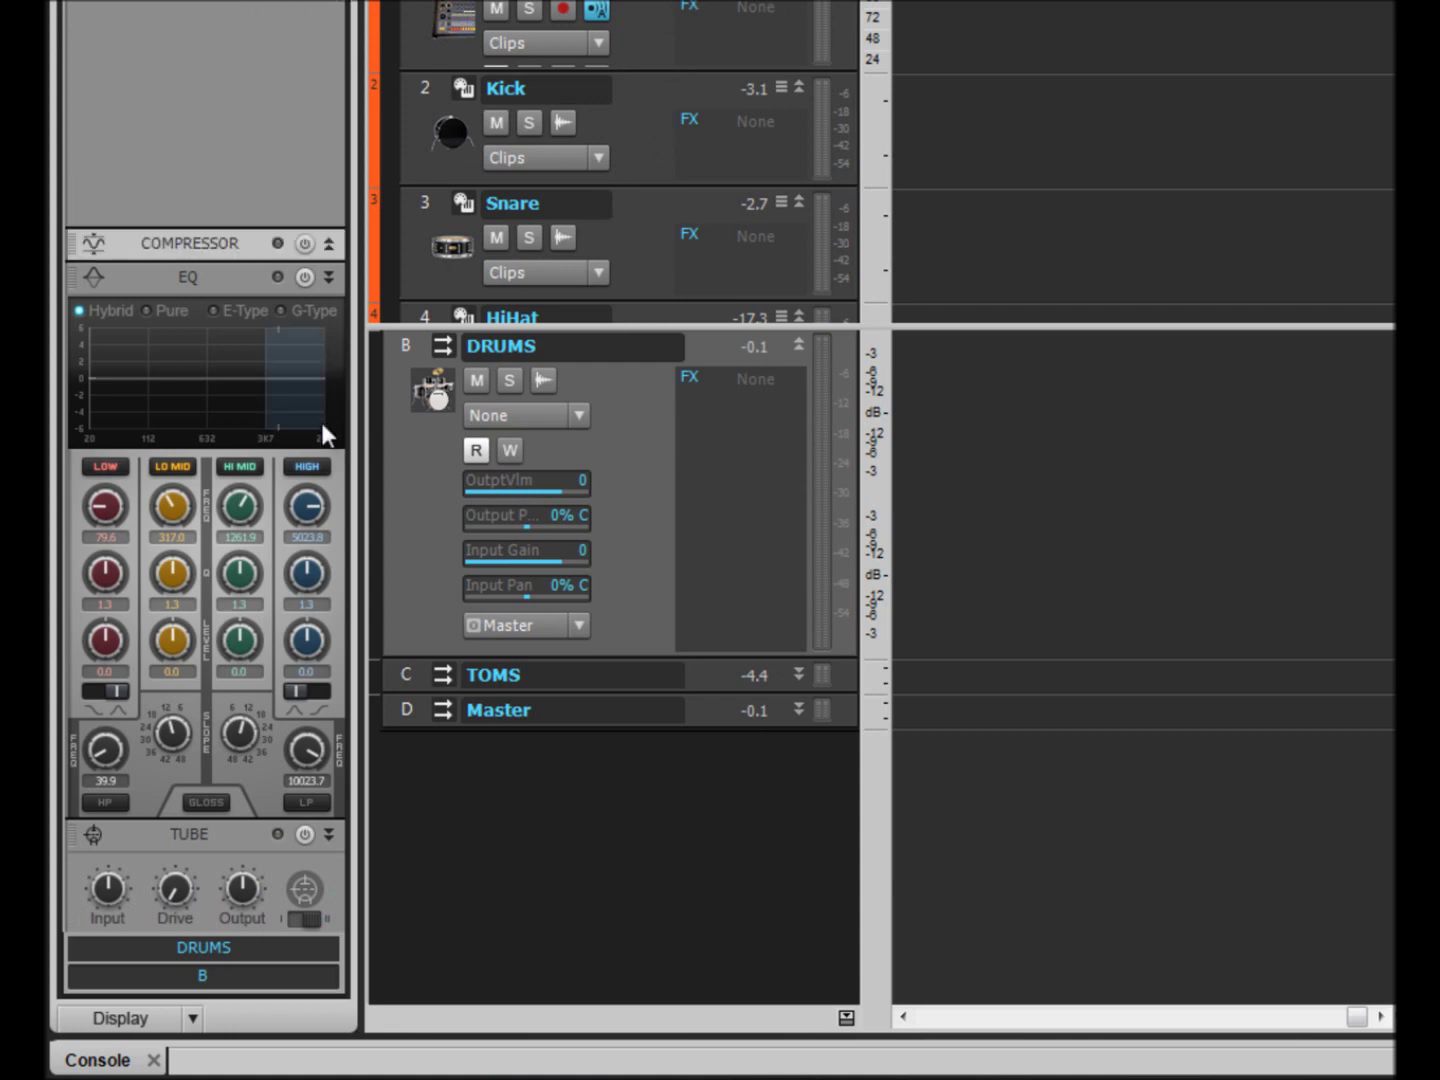
click(328, 276)
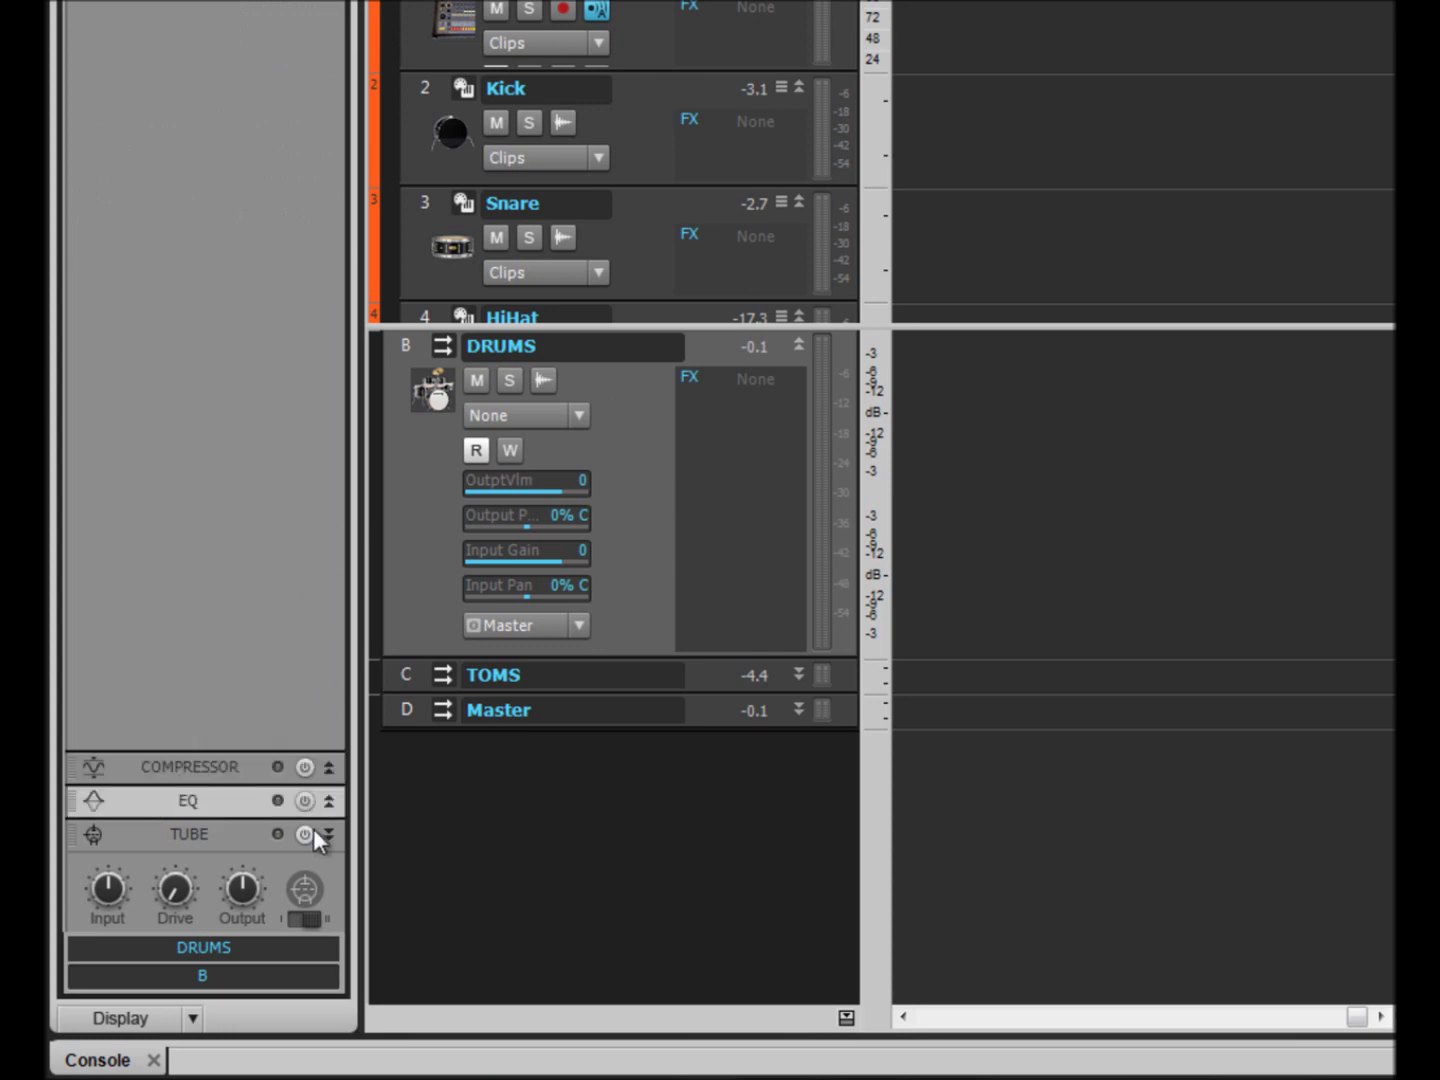
click(330, 801)
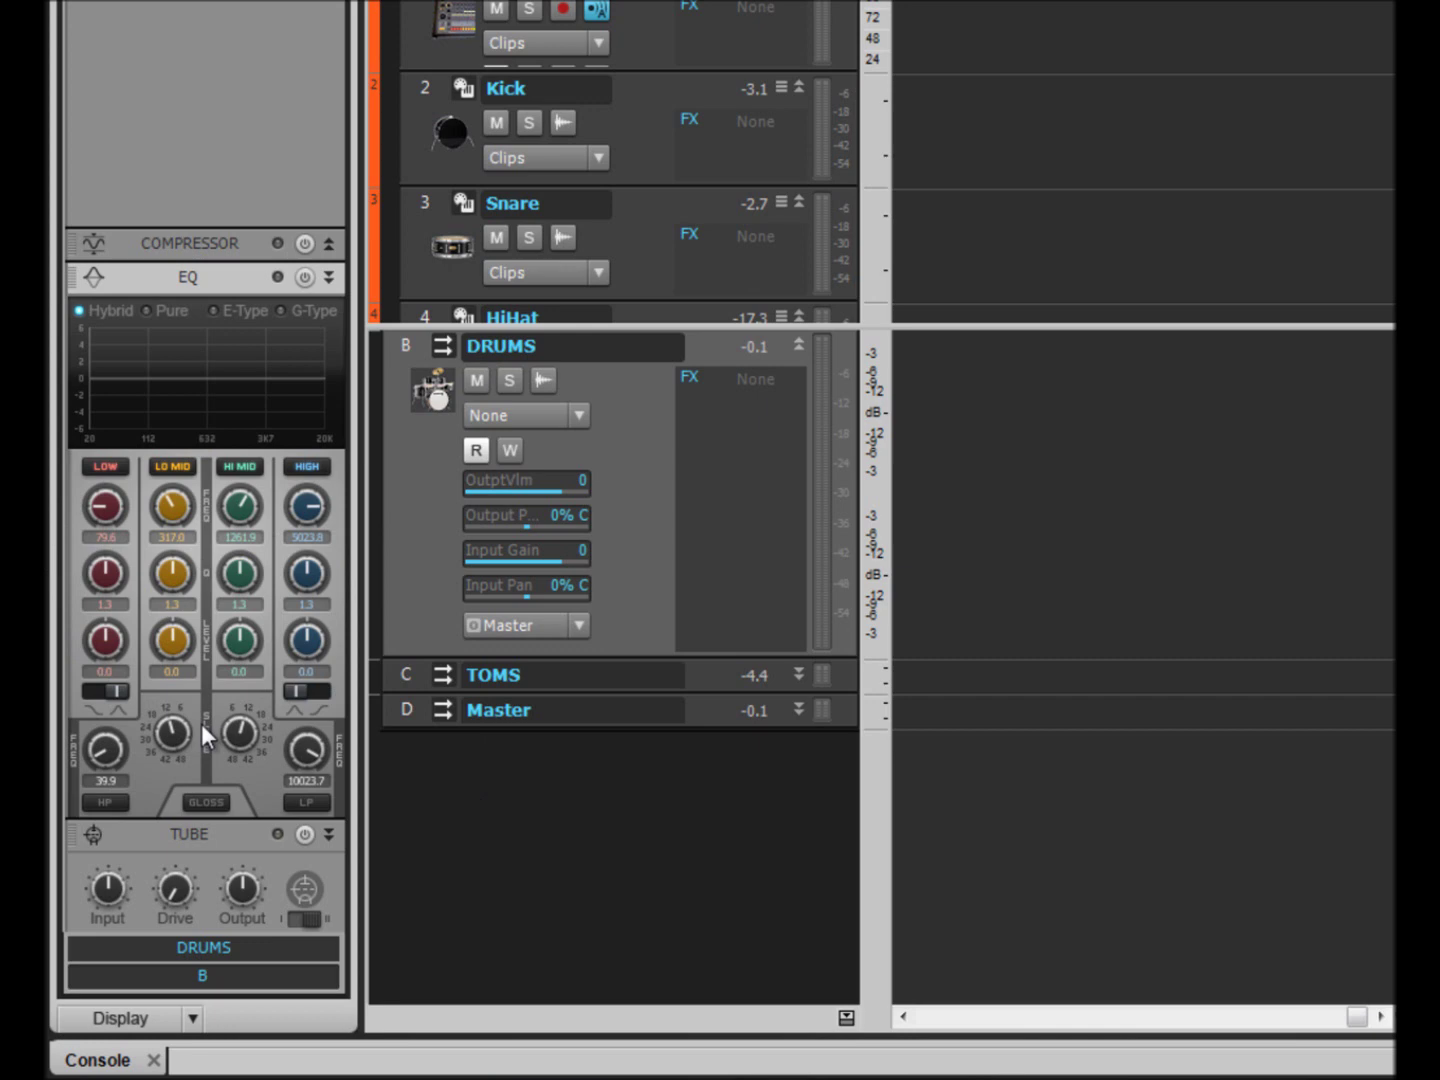
click(329, 276)
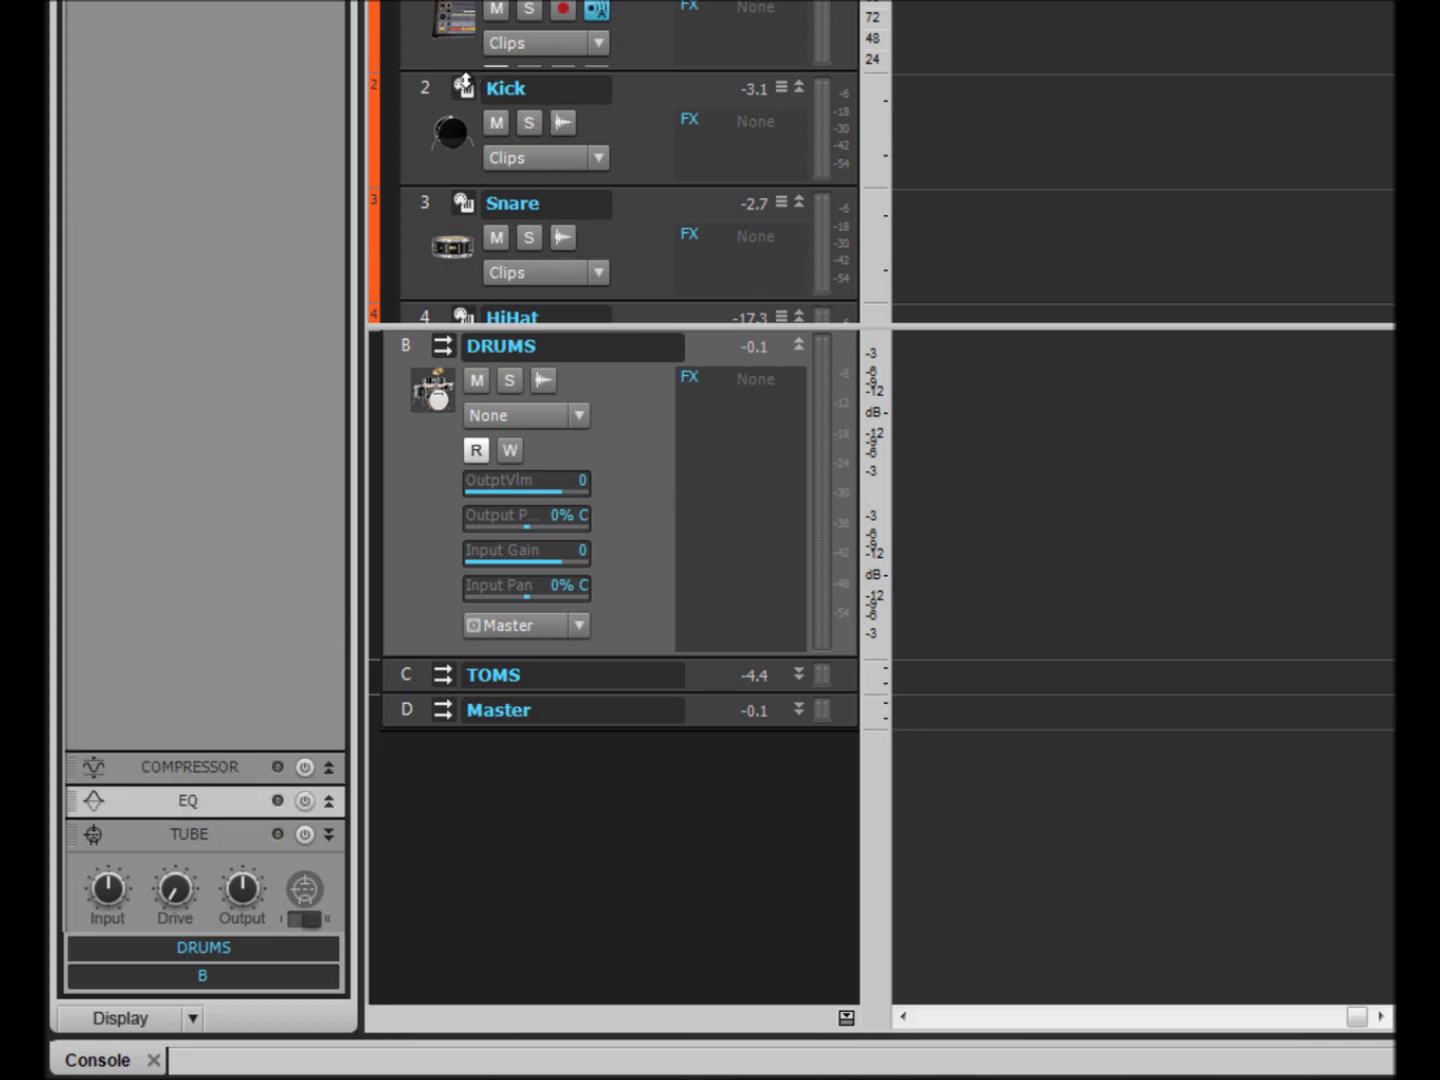
Open the Session Drummer window from the Kick track, move it over the empty clips area and reselect the DRUMS bus.
click(463, 86)
drag(615, 3, 1121, 3)
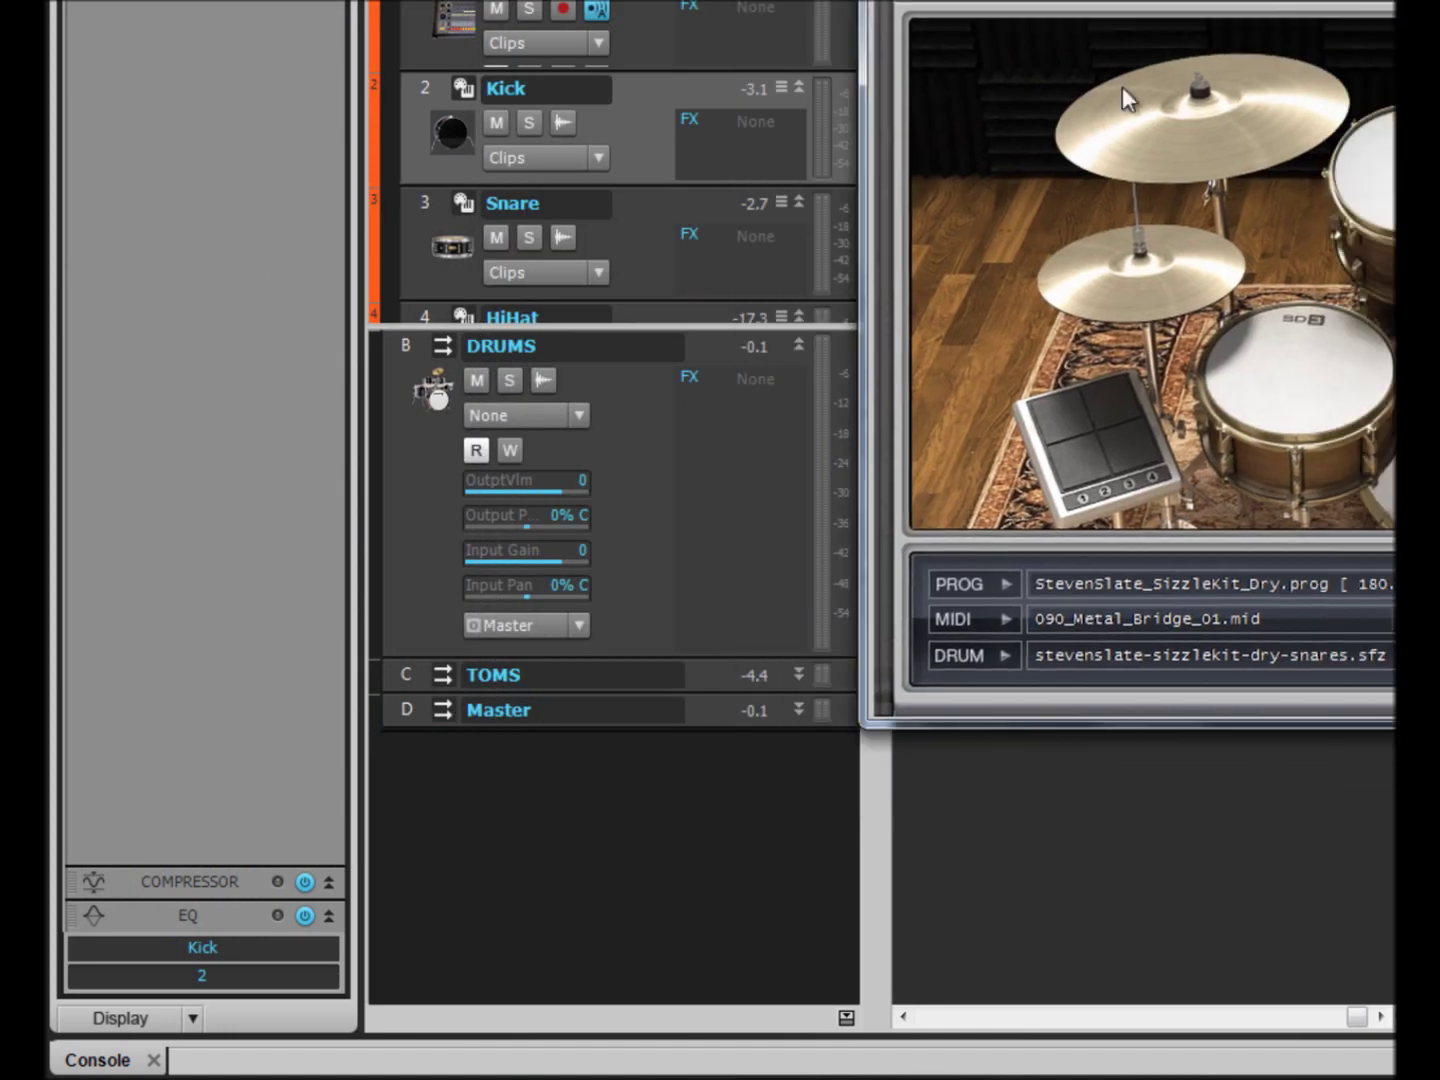
click(646, 516)
Insert a Concrete Limiter module into the DRUMS bus's ProChannel.
right_click(141, 96)
mouse_move(289, 129)
click(582, 148)
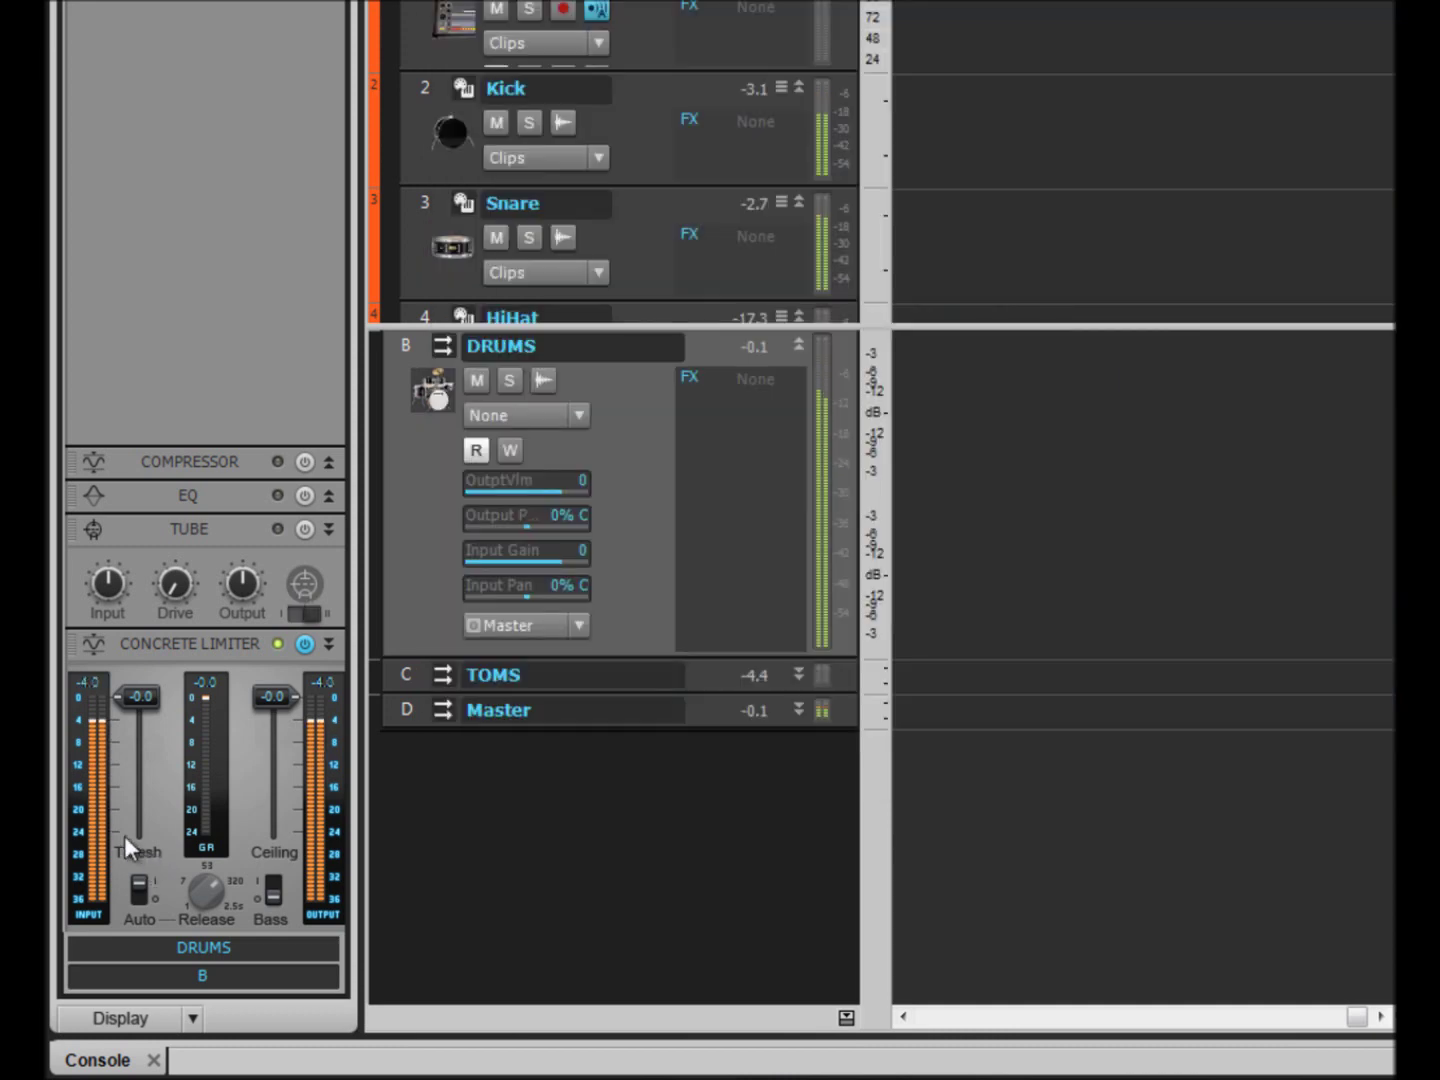
Lower the DRUMS limiter's input threshold to -6.4 dB, its output ceiling to -2.8 dB, and the threshold further to -7.6 dB.
mouse_move(138, 697)
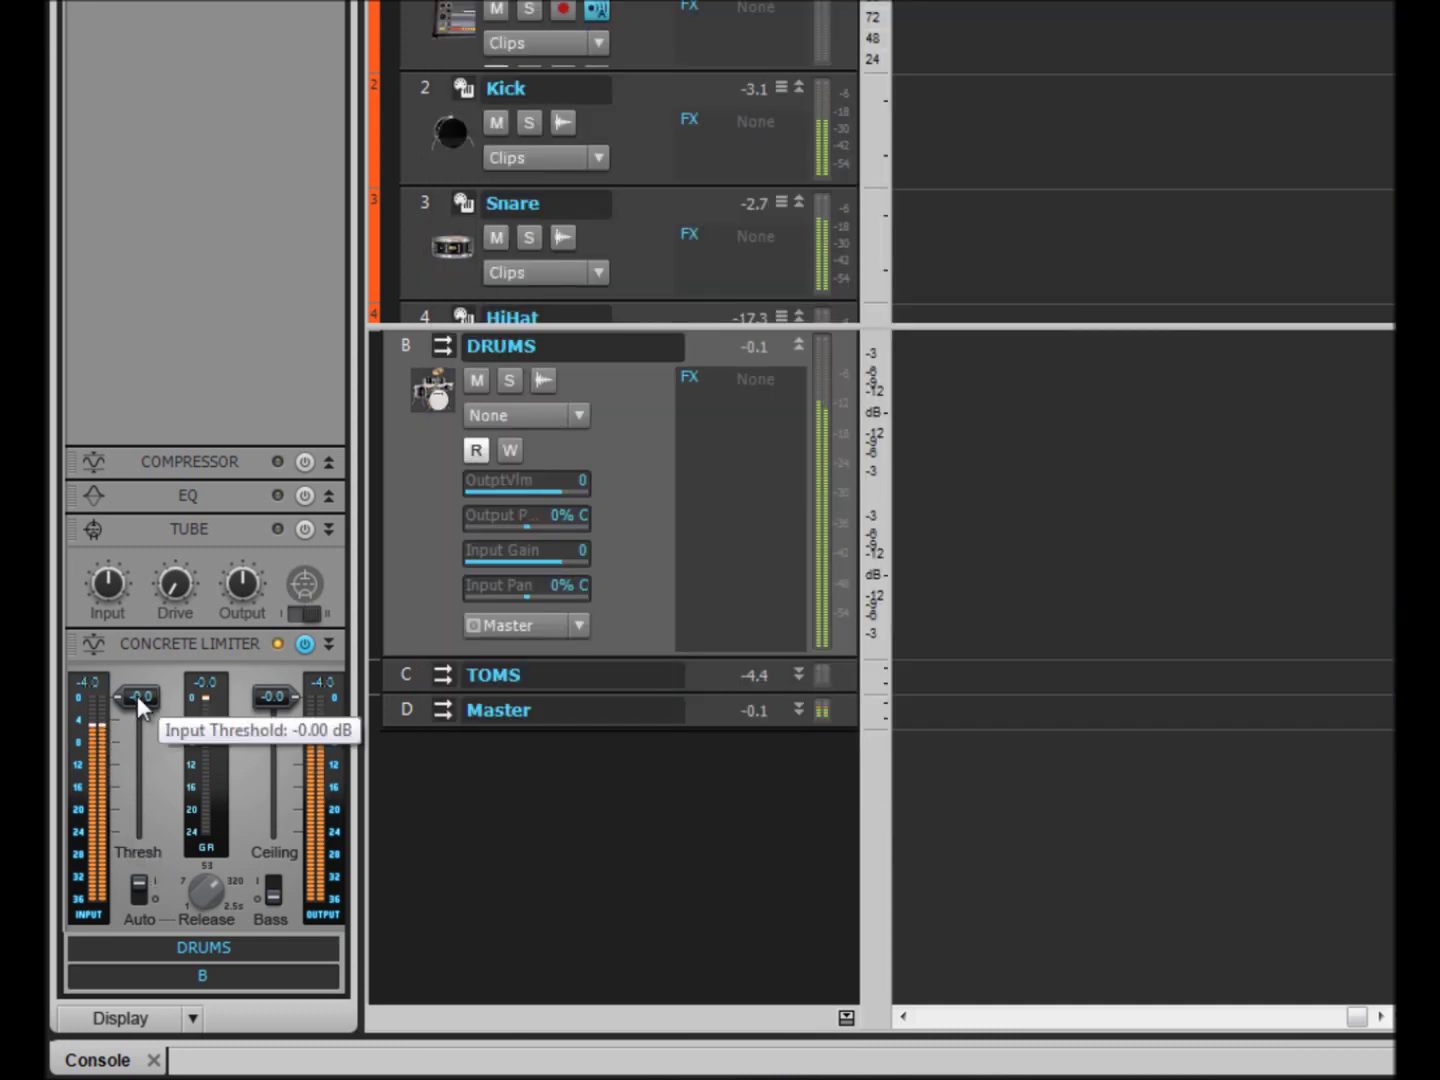
drag(140, 700, 135, 734)
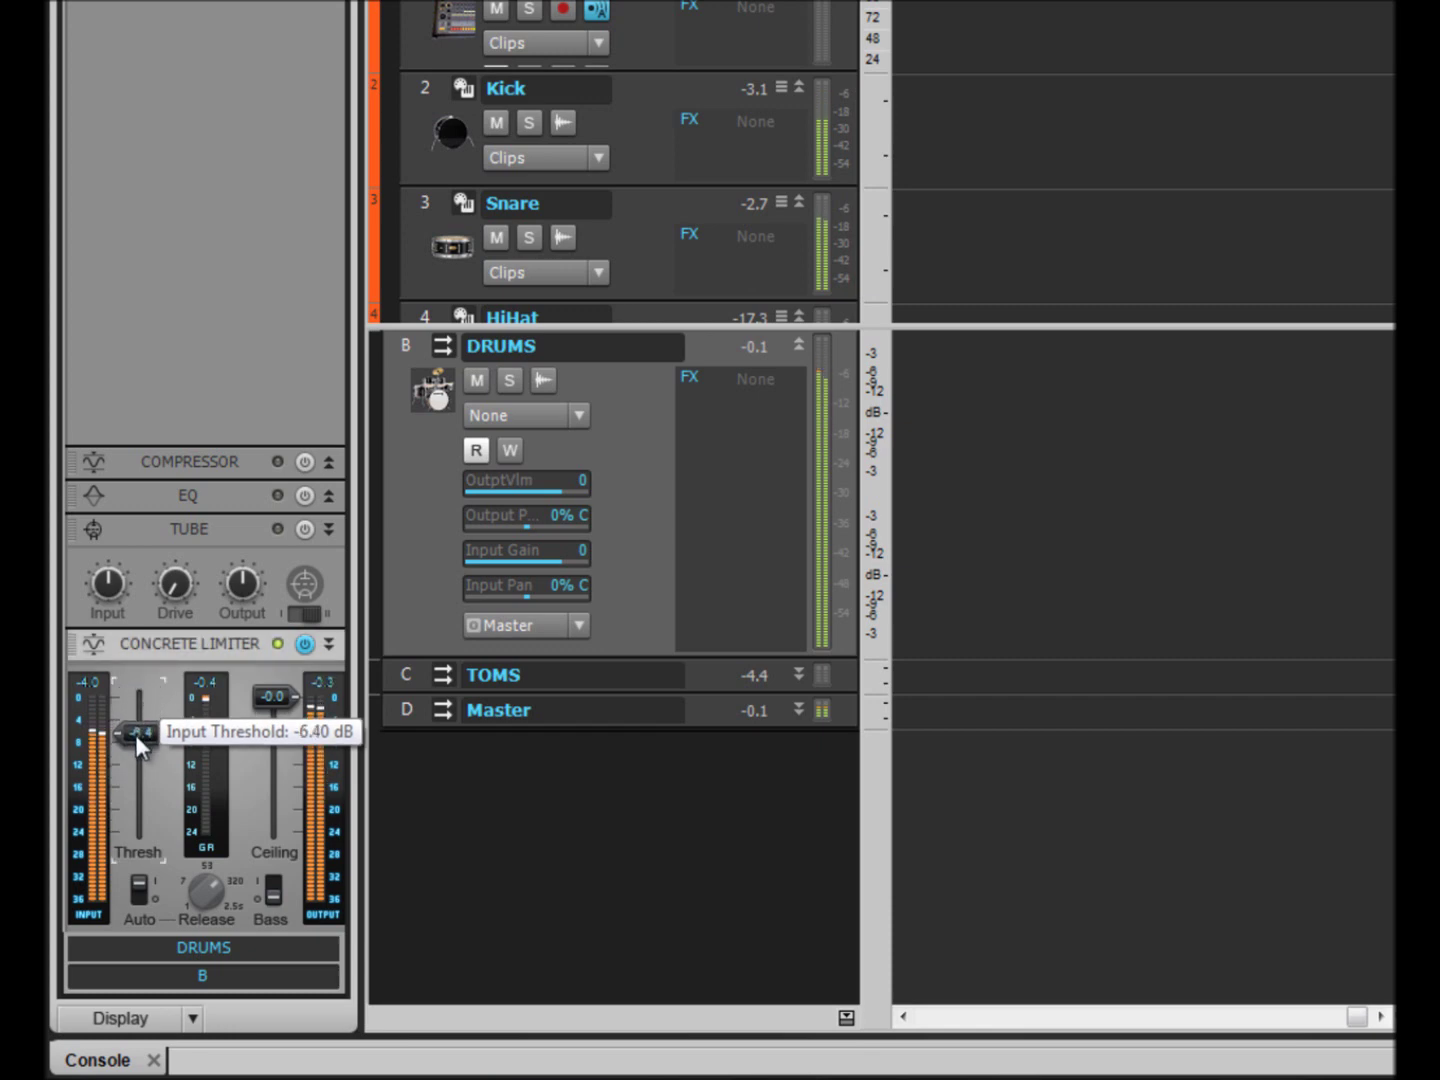
mouse_move(278, 698)
mouse_down()
mouse_move(290, 751)
mouse_move(275, 709)
mouse_up()
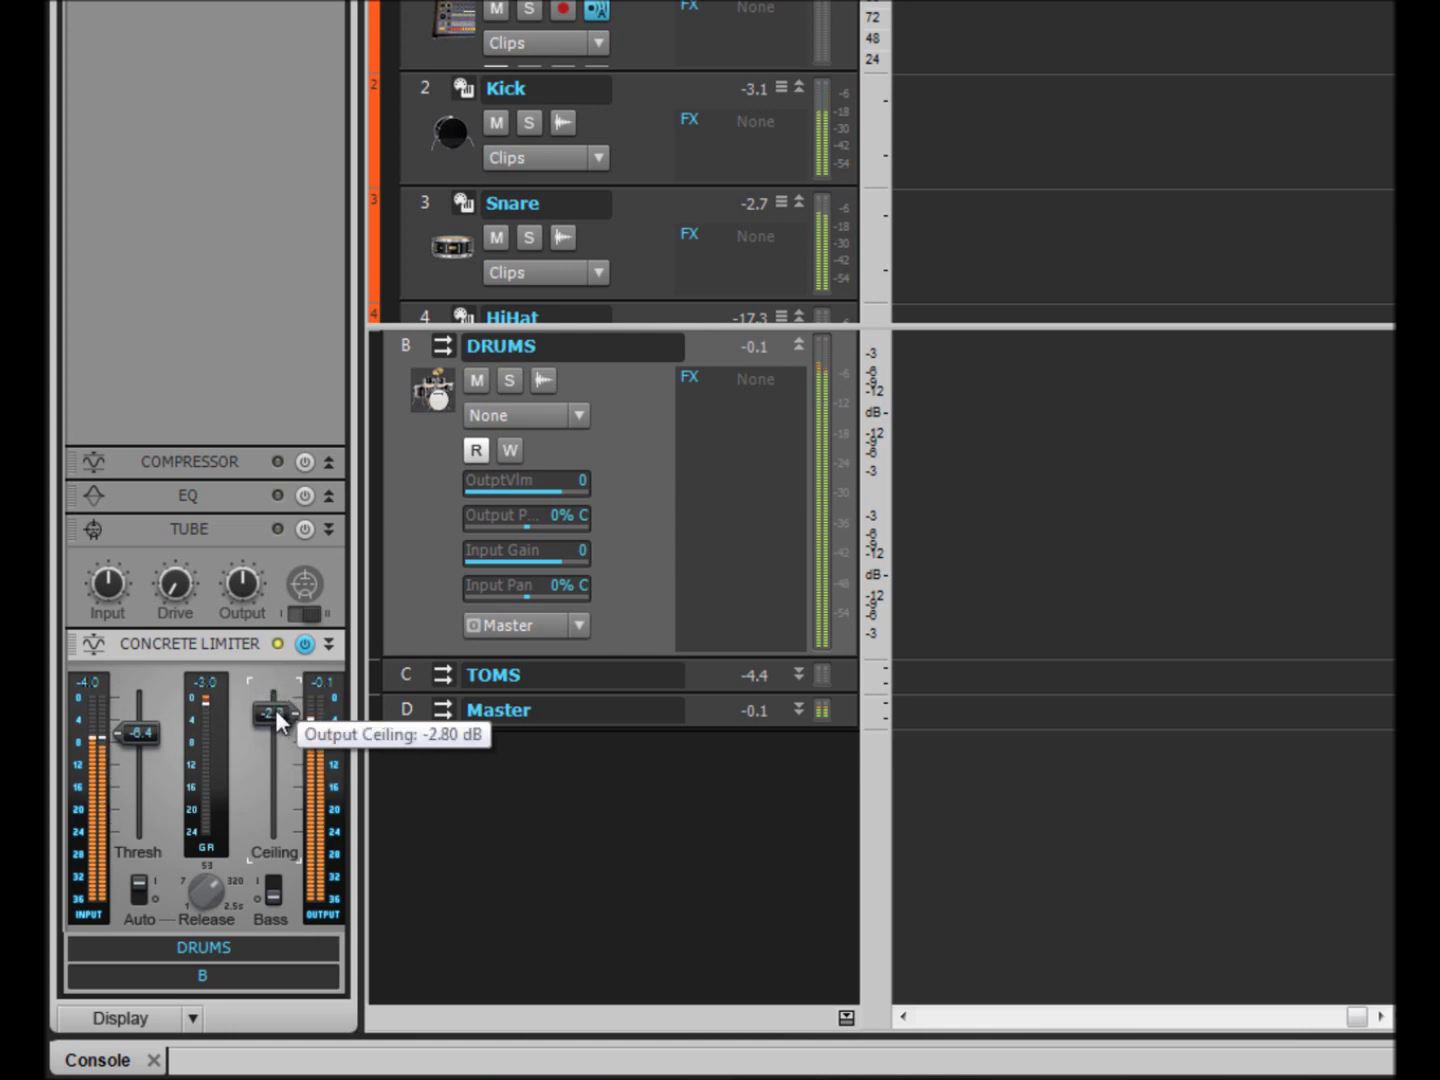
drag(134, 735, 138, 764)
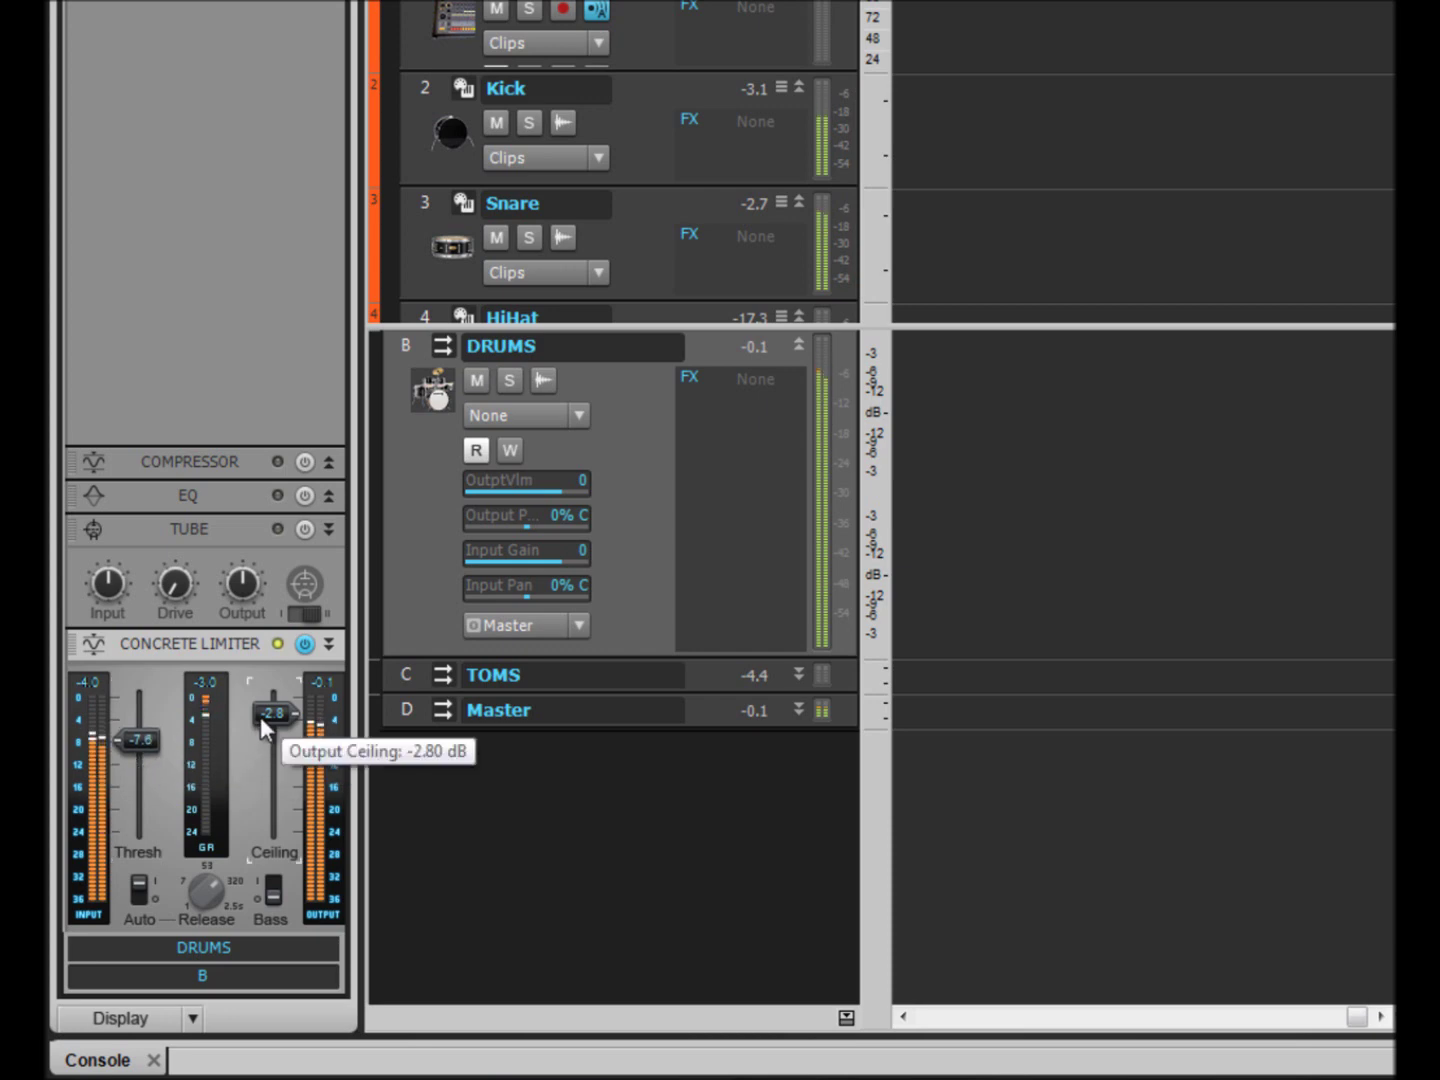
Bypass and re-enable the DRUMS limiter to compare the sound, and lower its output ceiling to -3.6 dB.
mouse_move(270, 712)
click(305, 645)
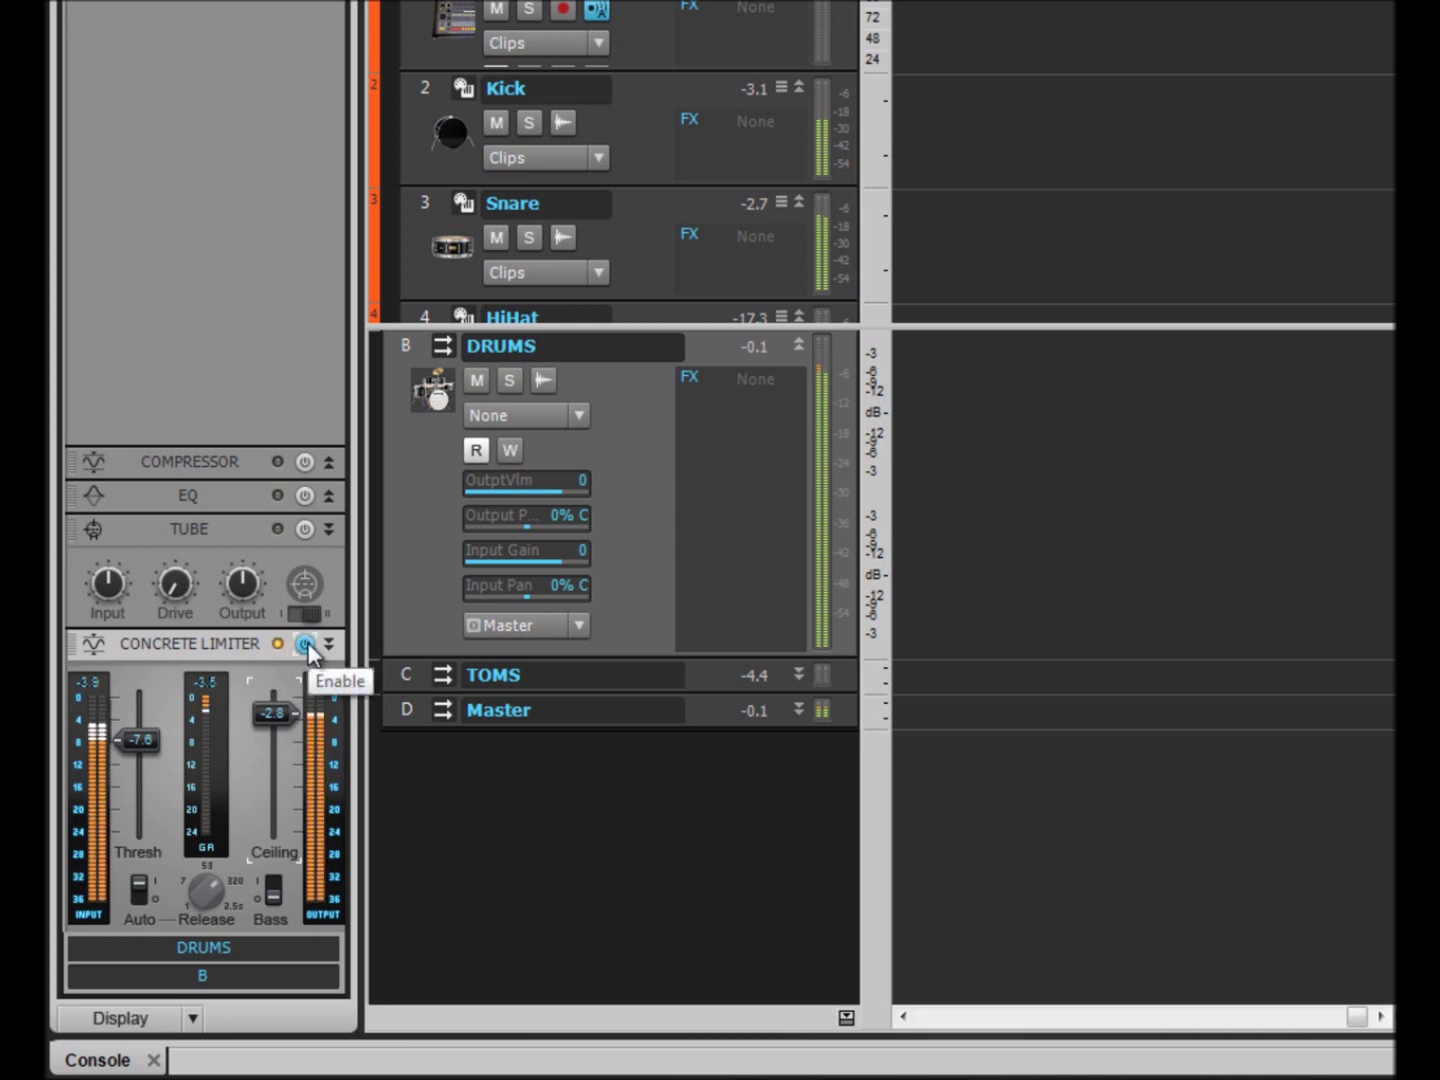
click(305, 645)
drag(274, 712, 276, 735)
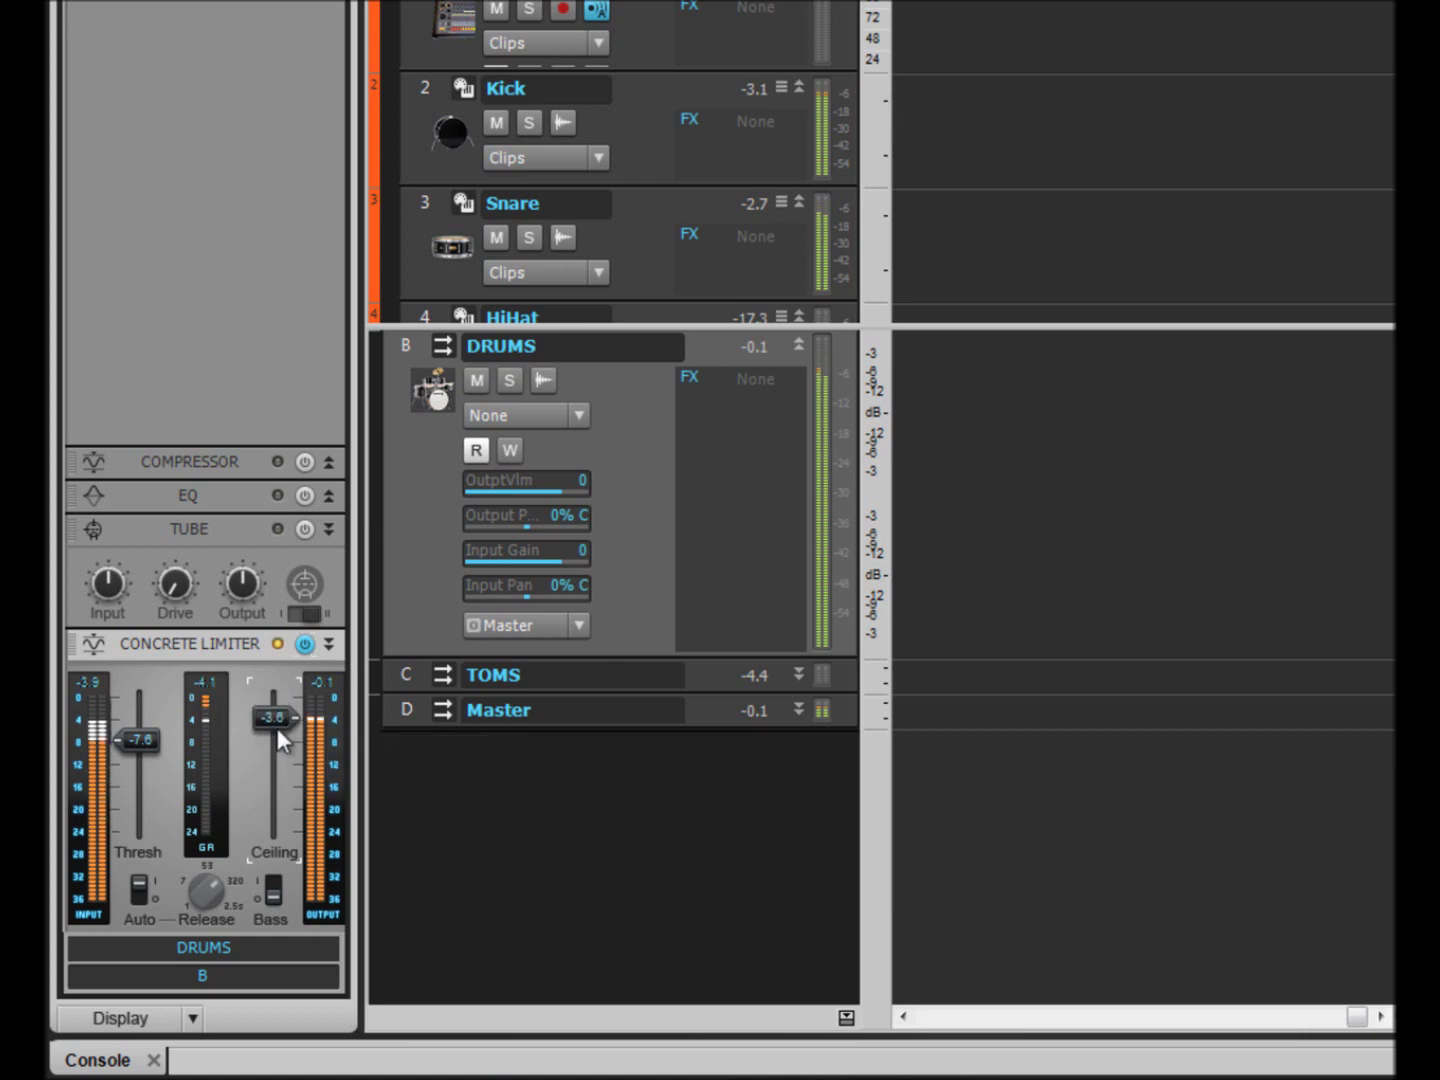
Compare the DRUMS bus with the limiter off and on, and fine-tune the ceiling to -3.8 dB and threshold to -7.7 dB.
click(305, 645)
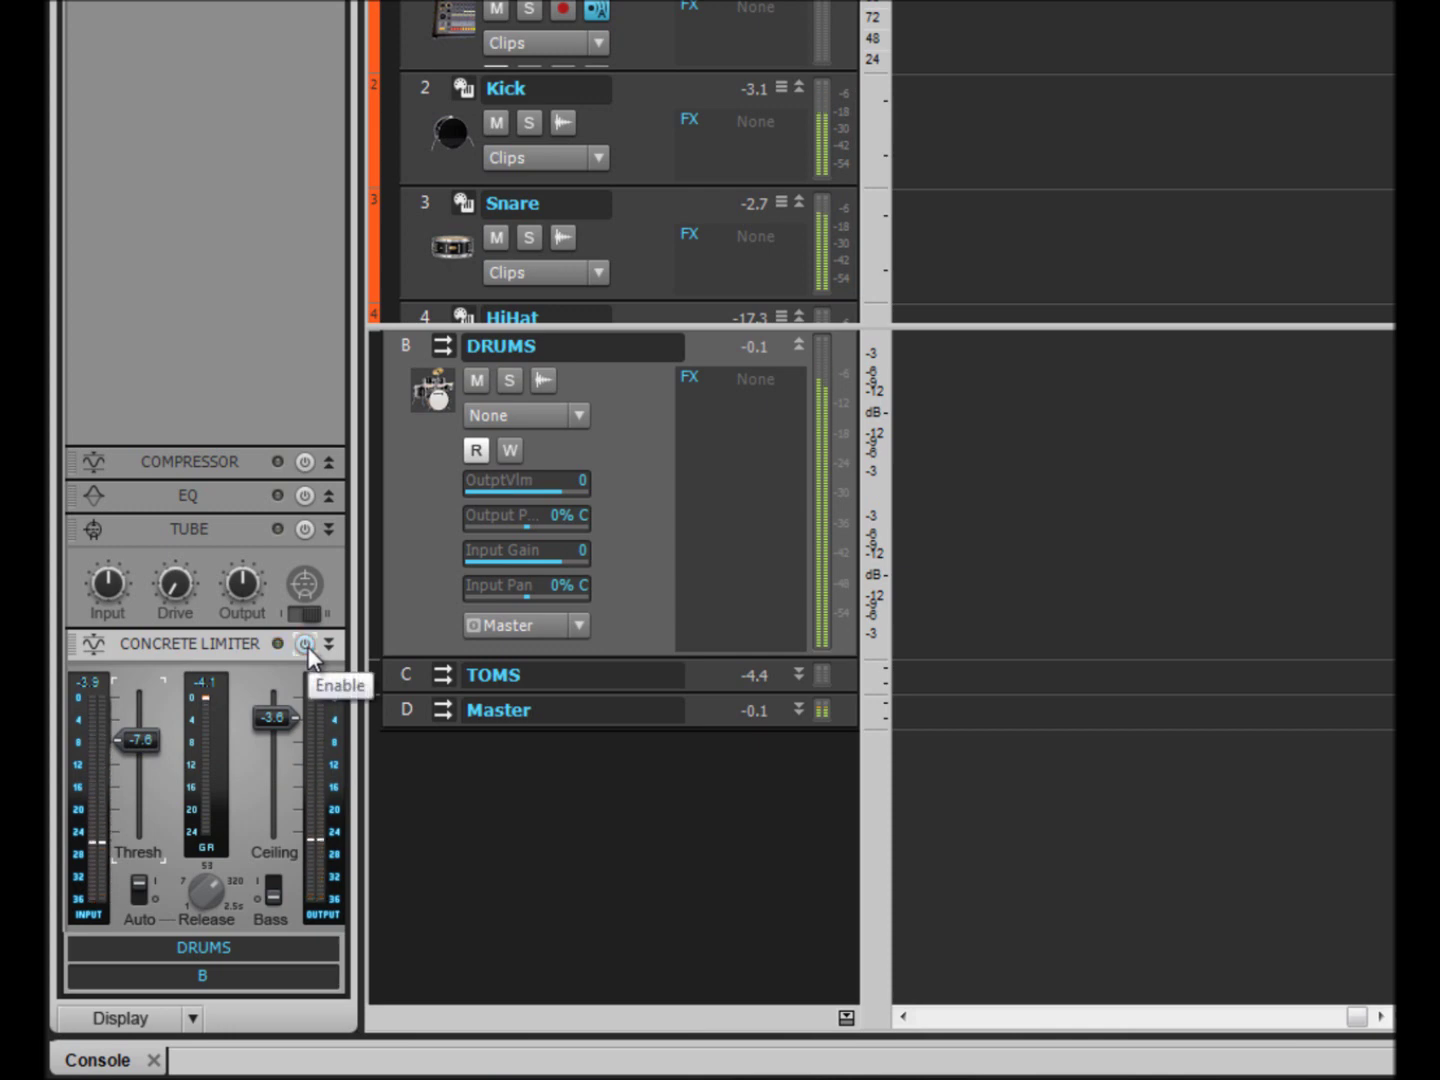
click(305, 645)
drag(273, 715, 273, 718)
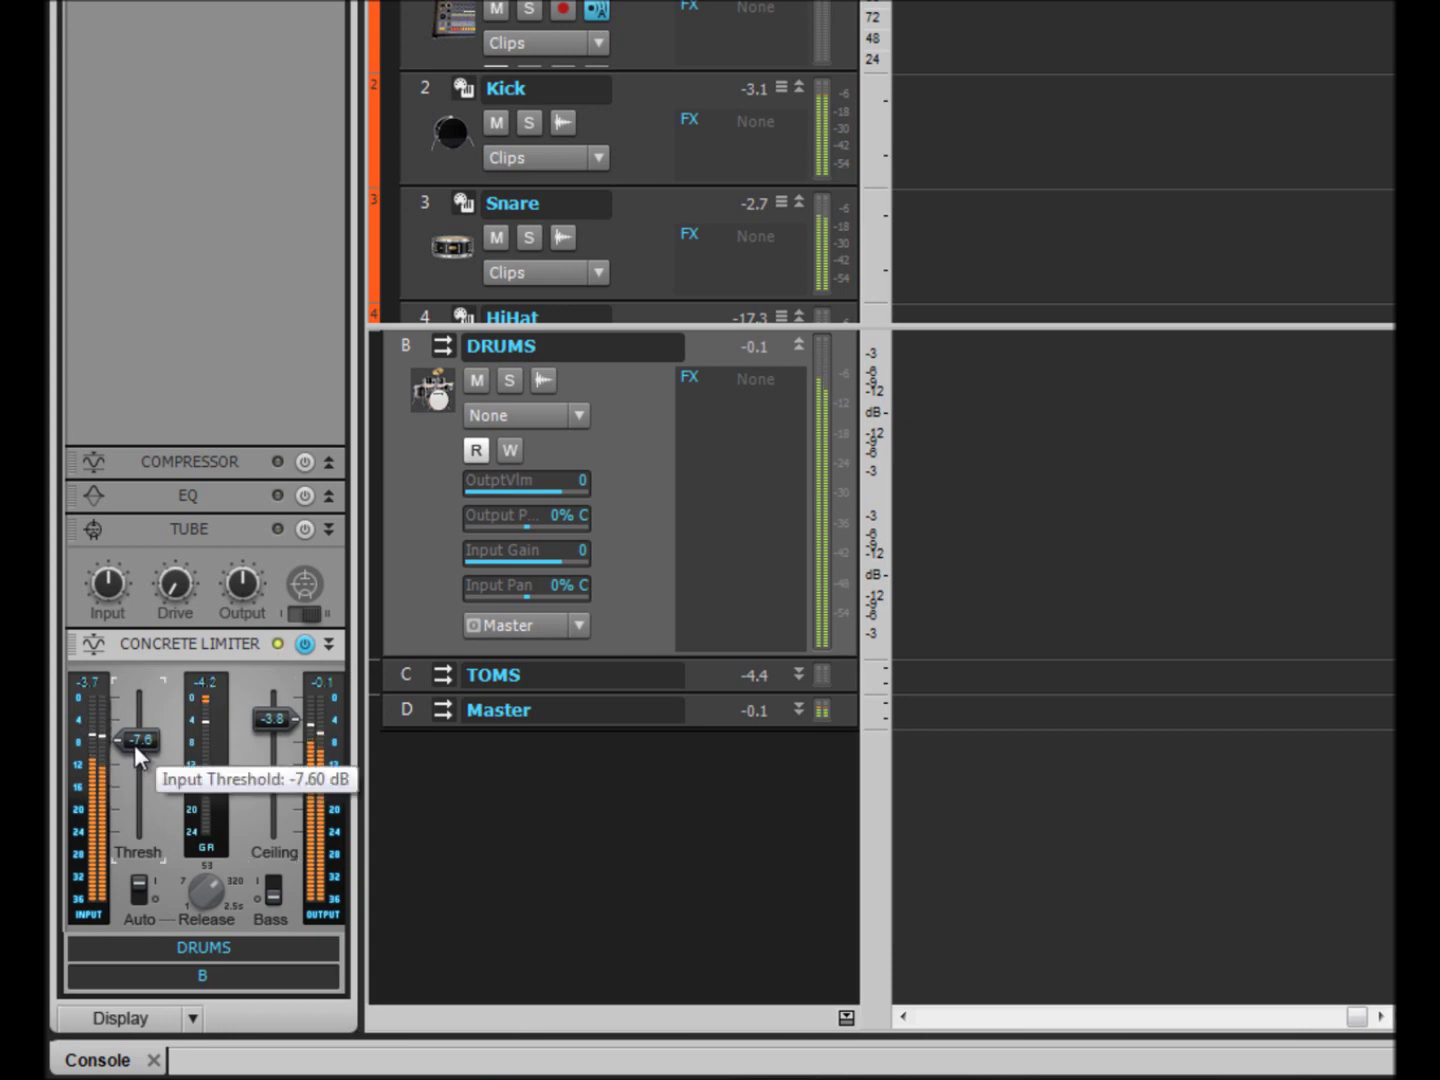
drag(134, 746, 134, 749)
Switch on the limiter's Bass option, compare the sound with the limiter bypassed and enabled, and reselect the DRUMS bus.
click(272, 895)
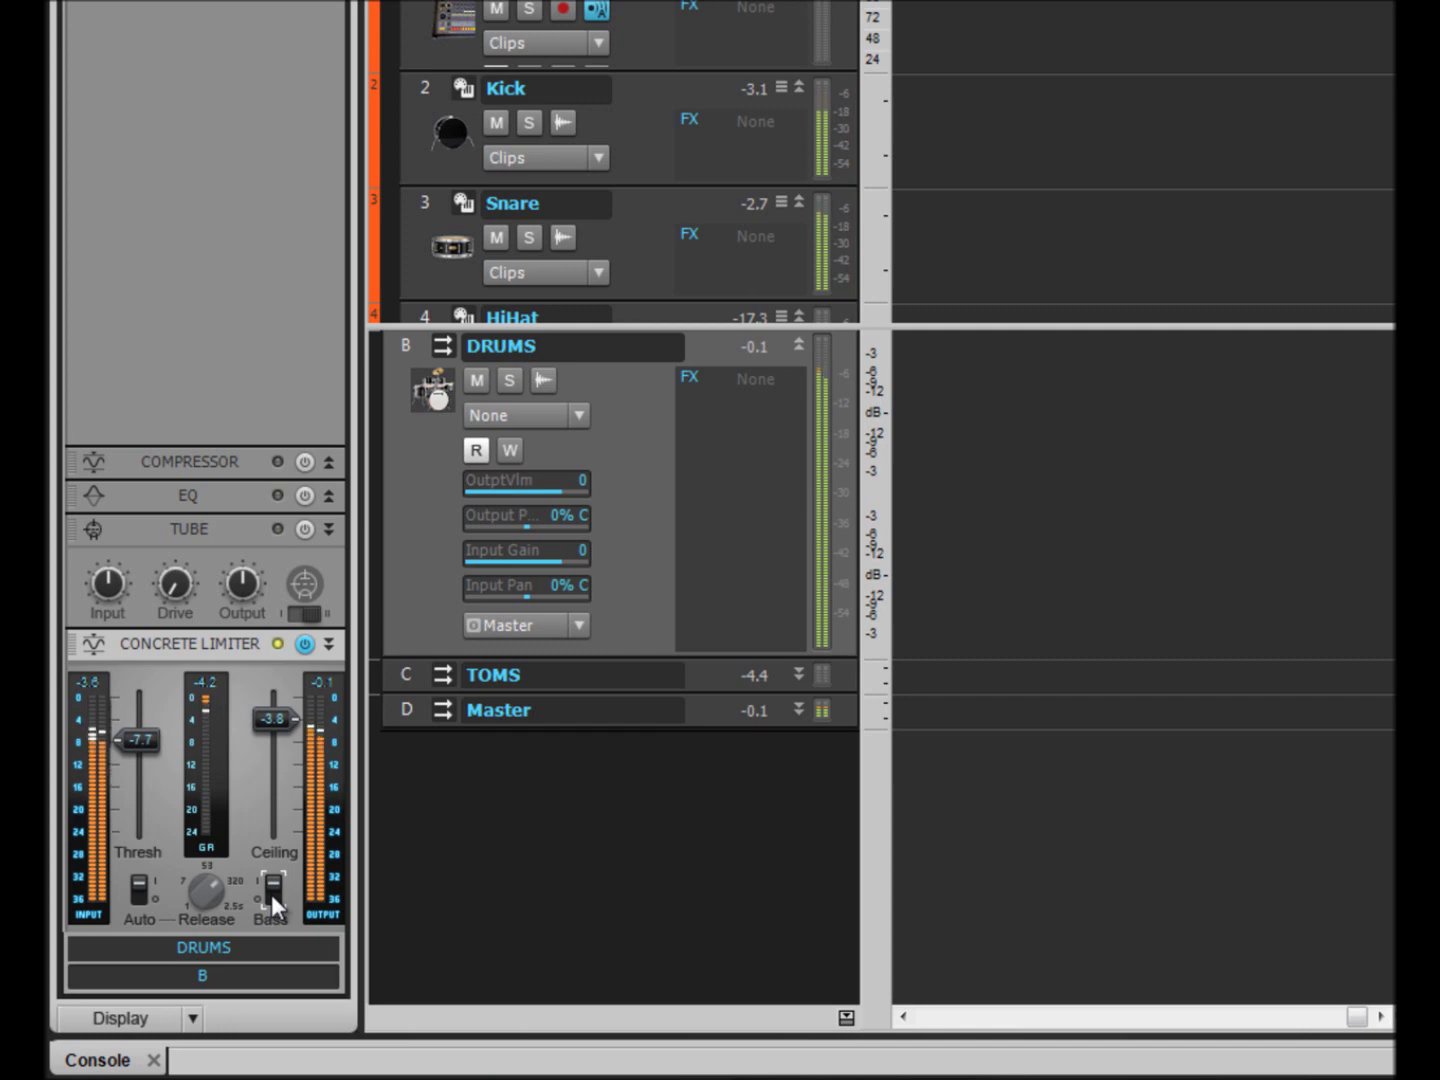
click(303, 644)
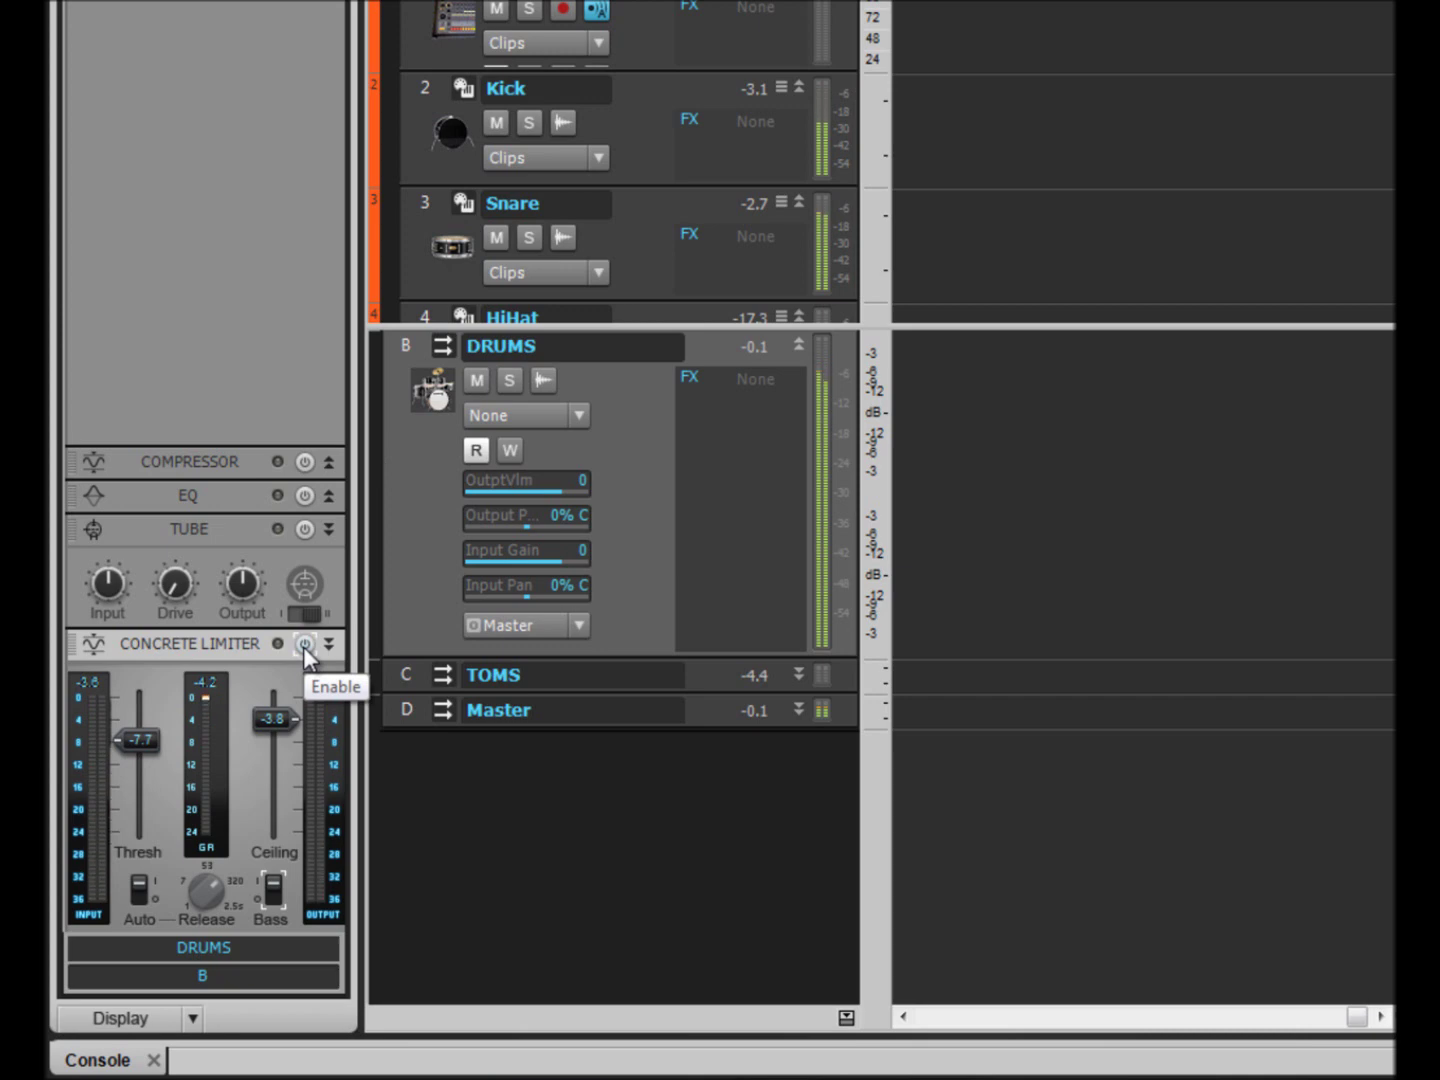
click(302, 645)
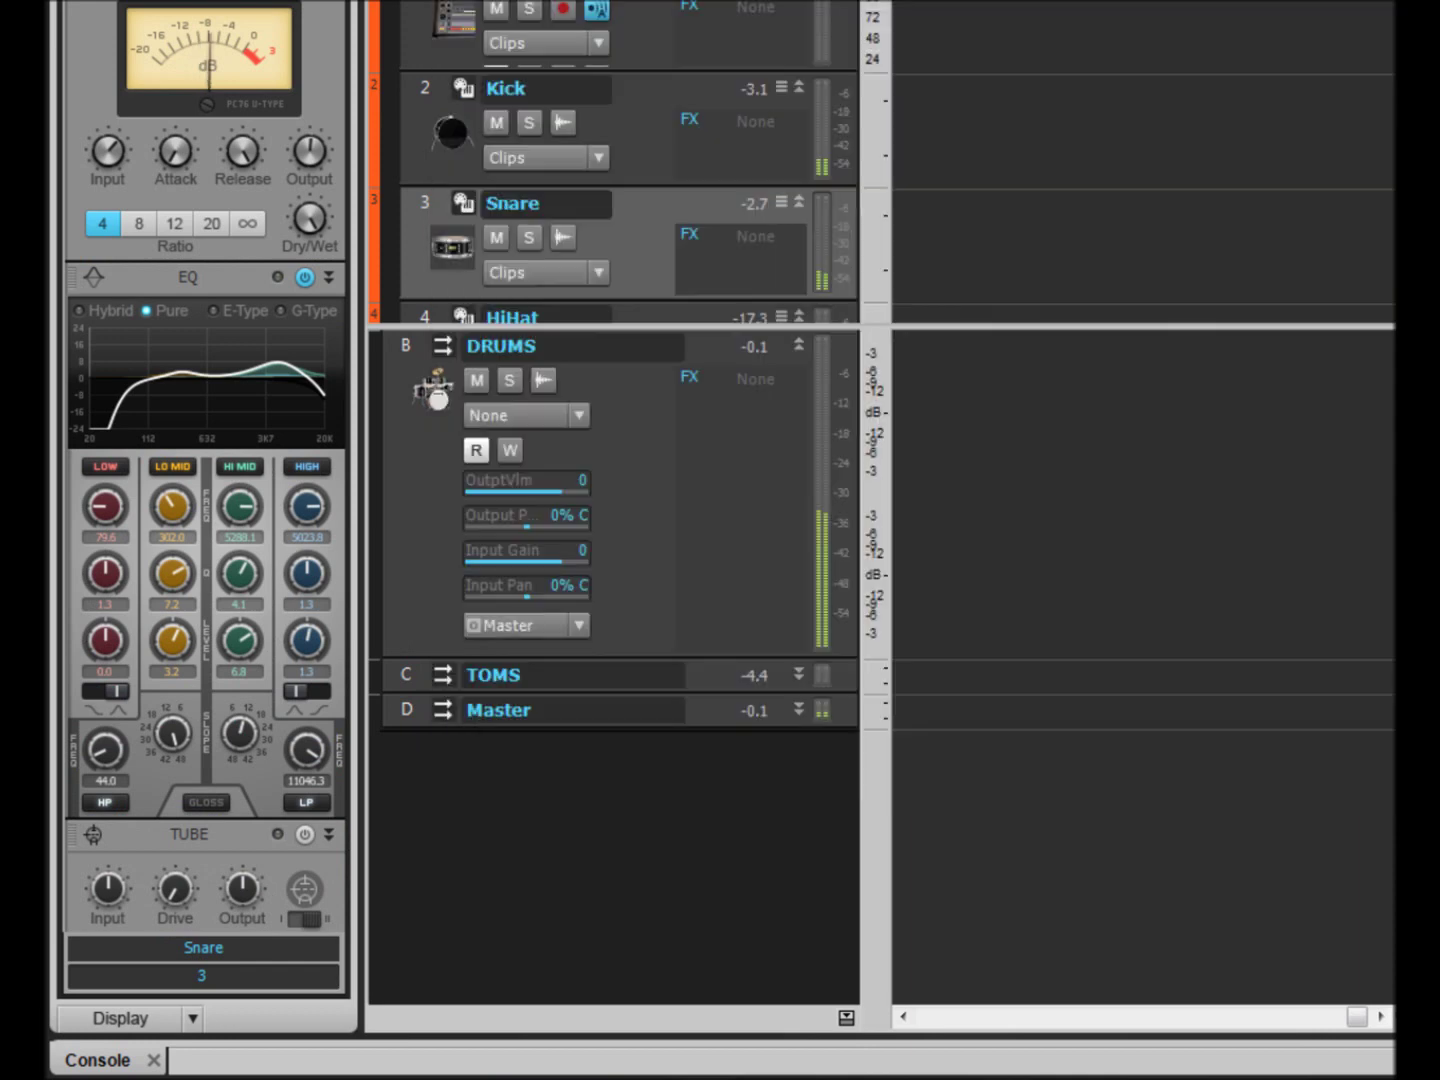
click(628, 462)
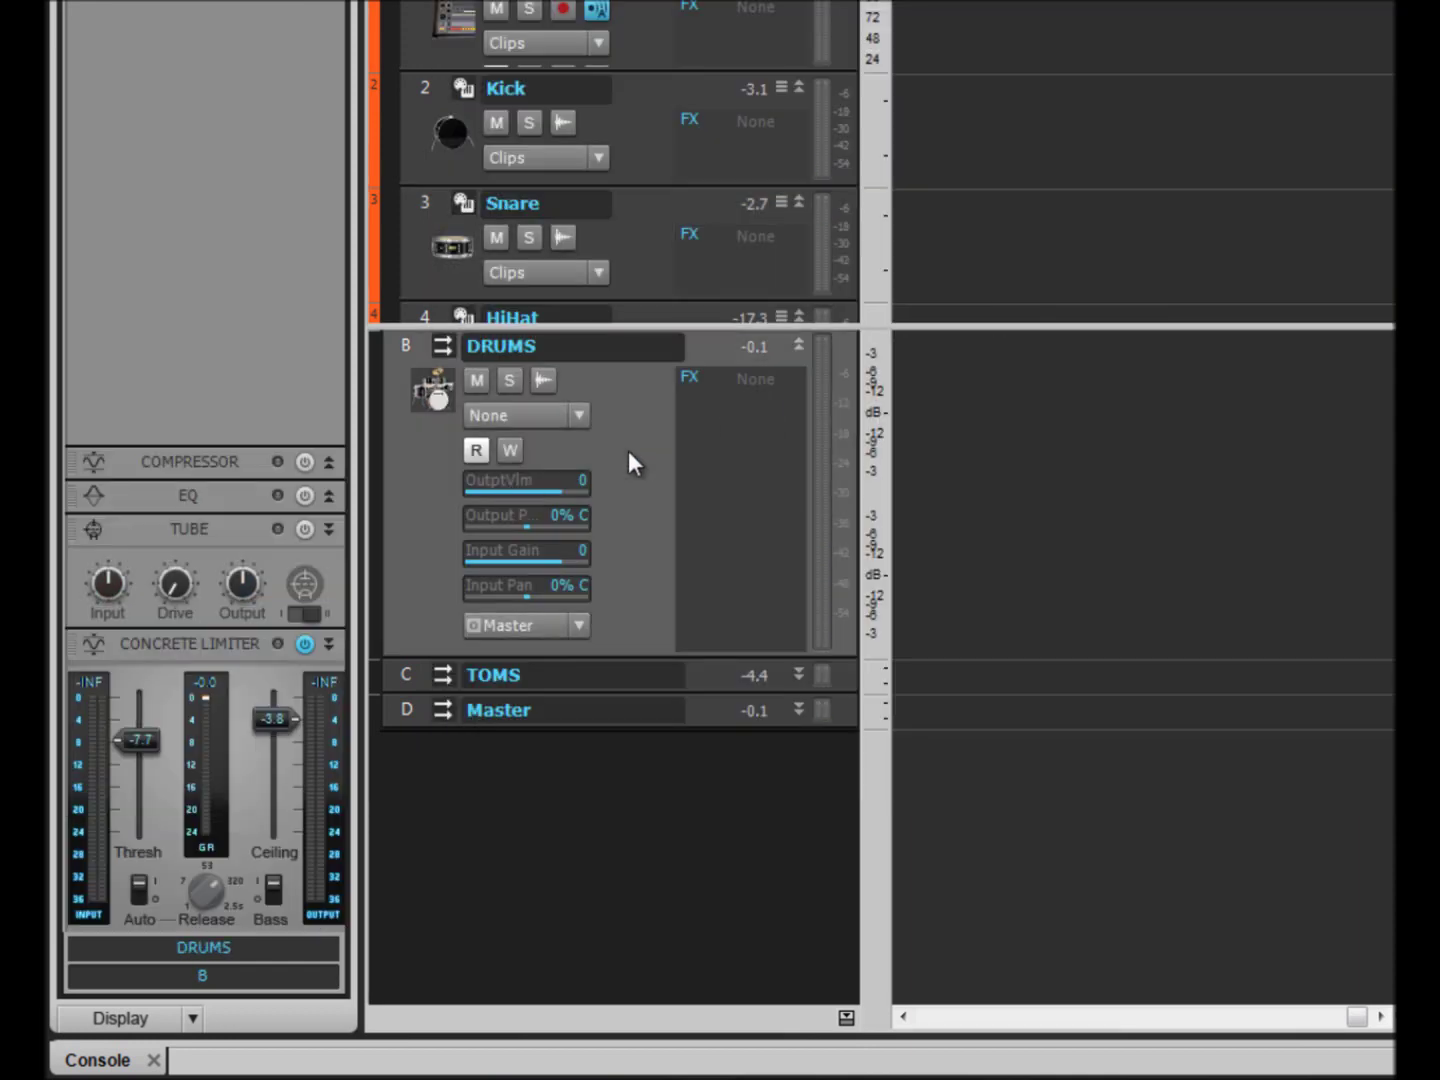